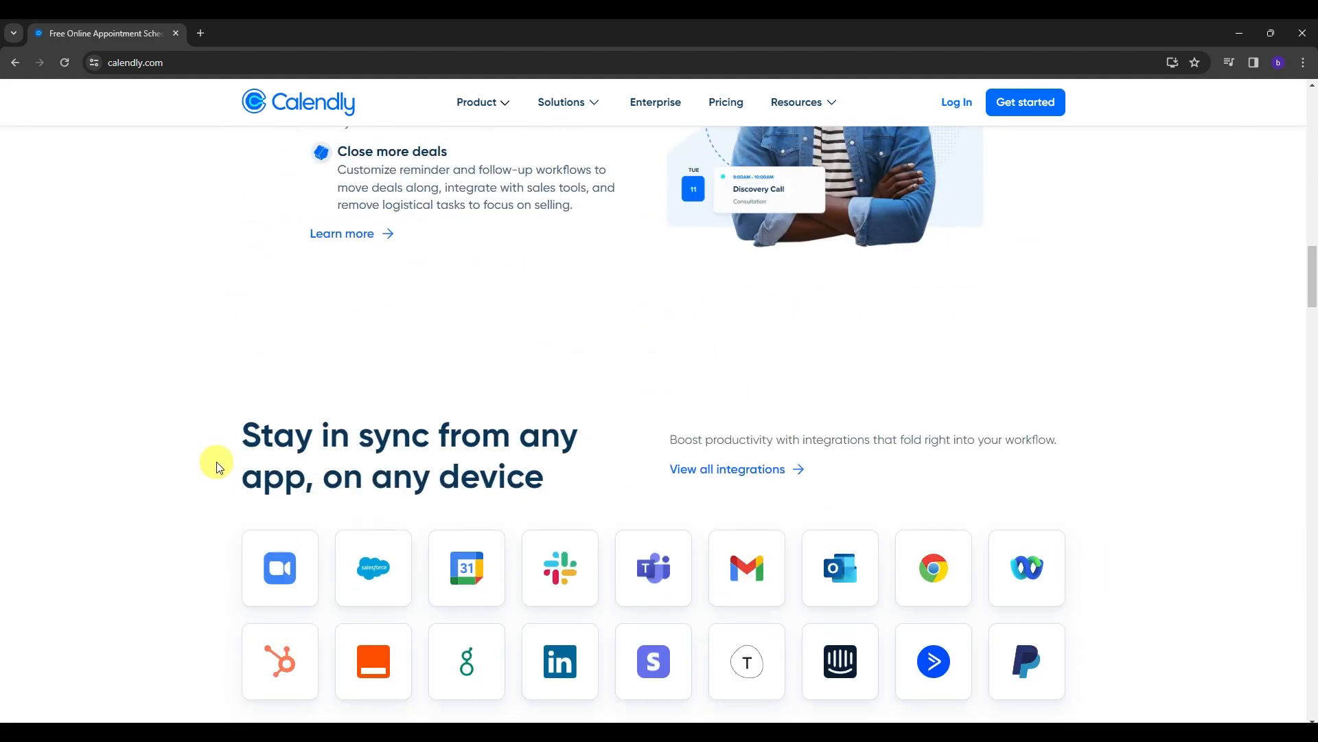
Look over the Calendly home page, including its scheduling features, sign-up options and web address.
scroll(217, 466, "up", 5)
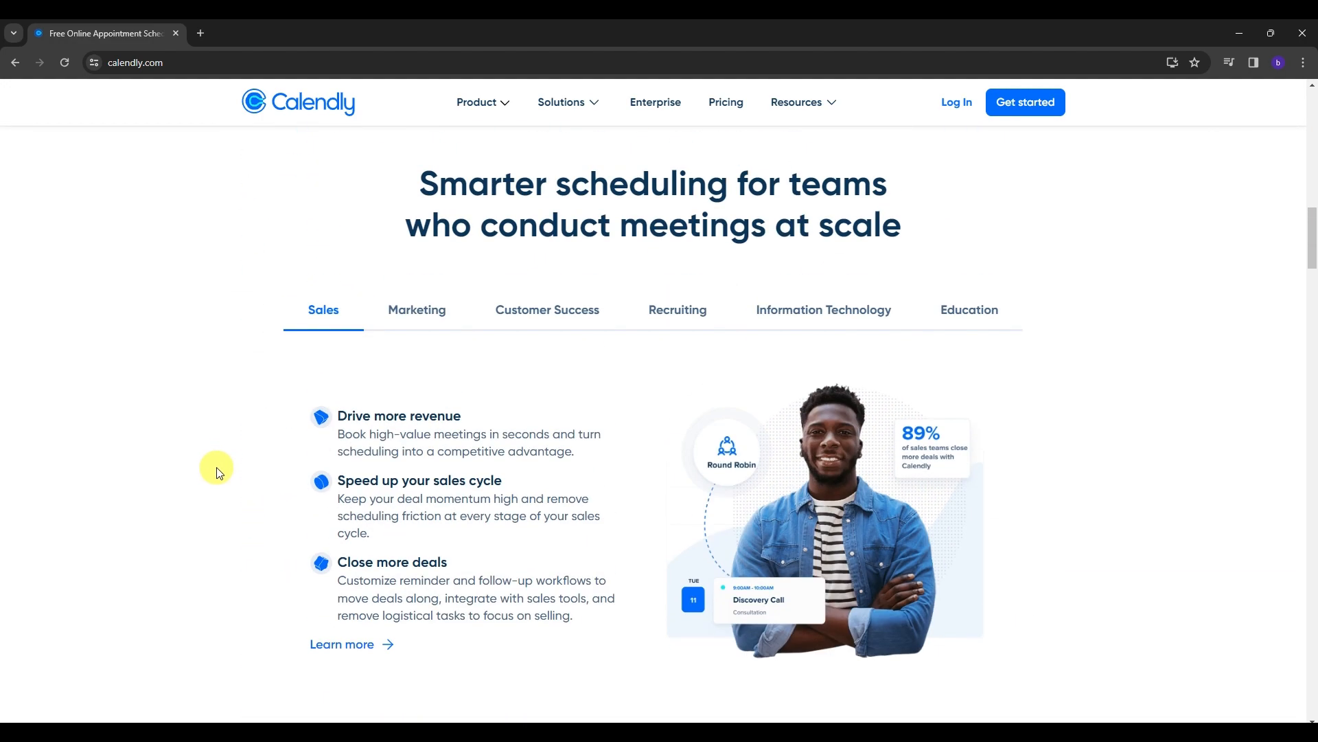
scroll(217, 471, "up", 2)
scroll(217, 472, "up", 2)
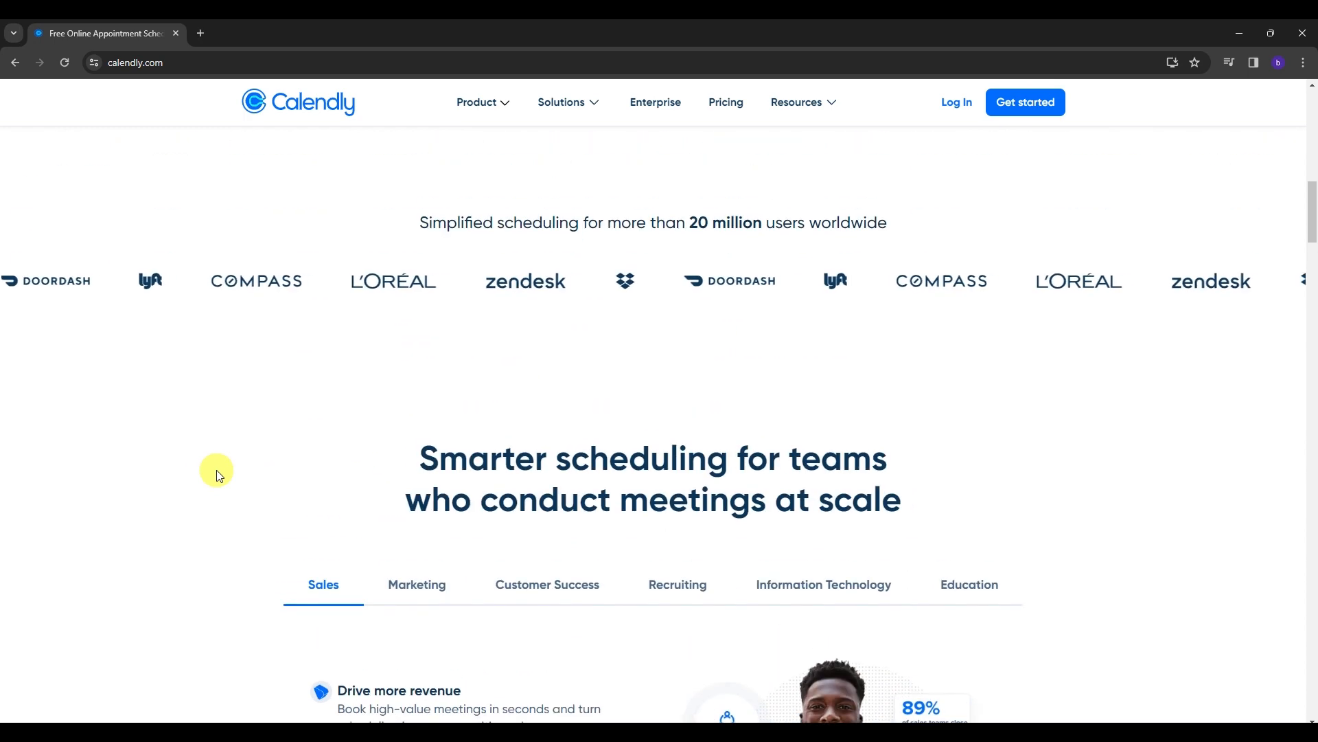
scroll(217, 475, "up", 6)
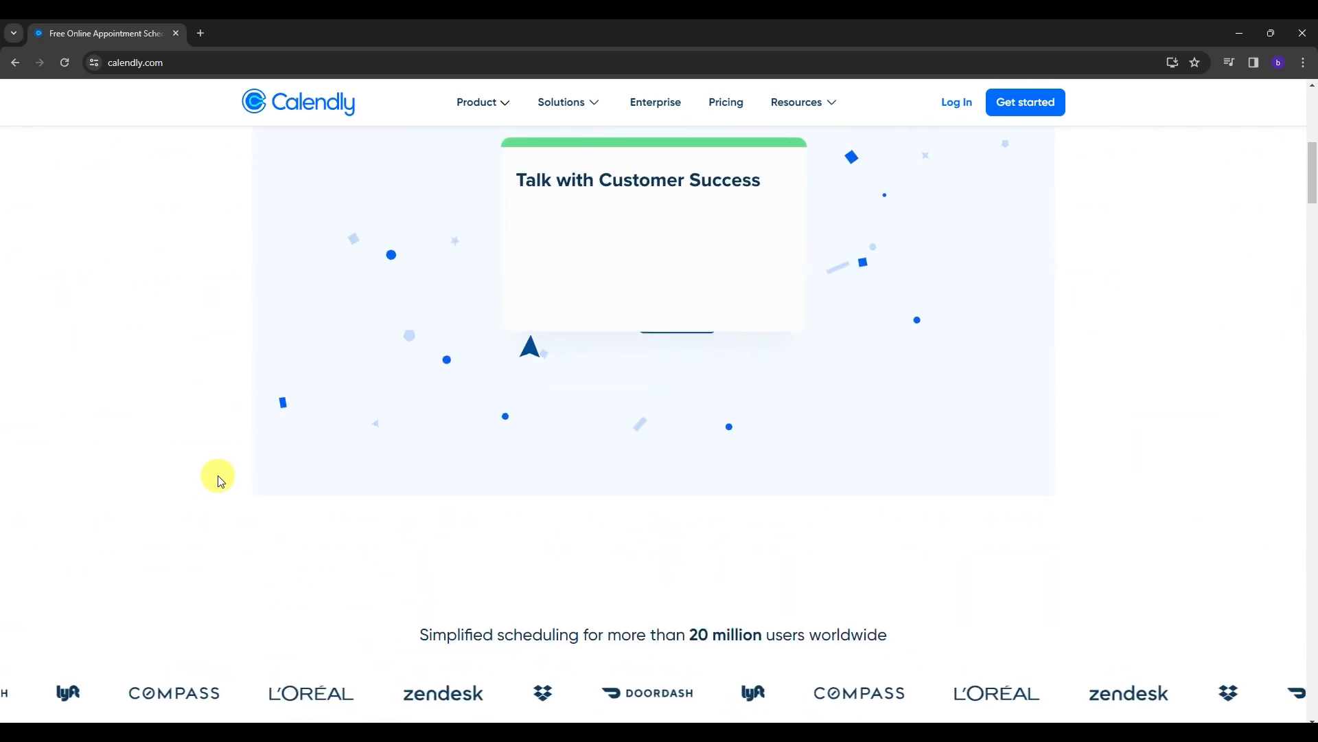
scroll(219, 481, "up", 6)
scroll(220, 493, "down", 2)
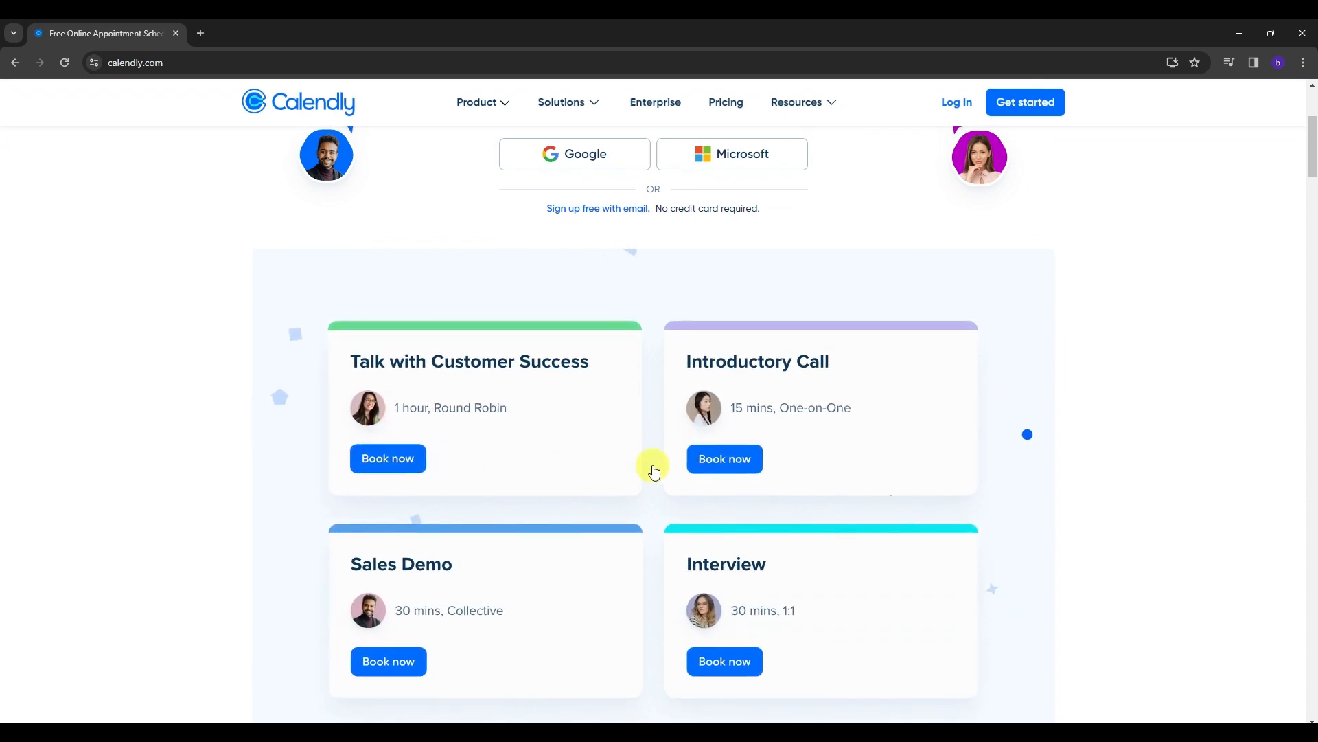
scroll(648, 477, "up", 4)
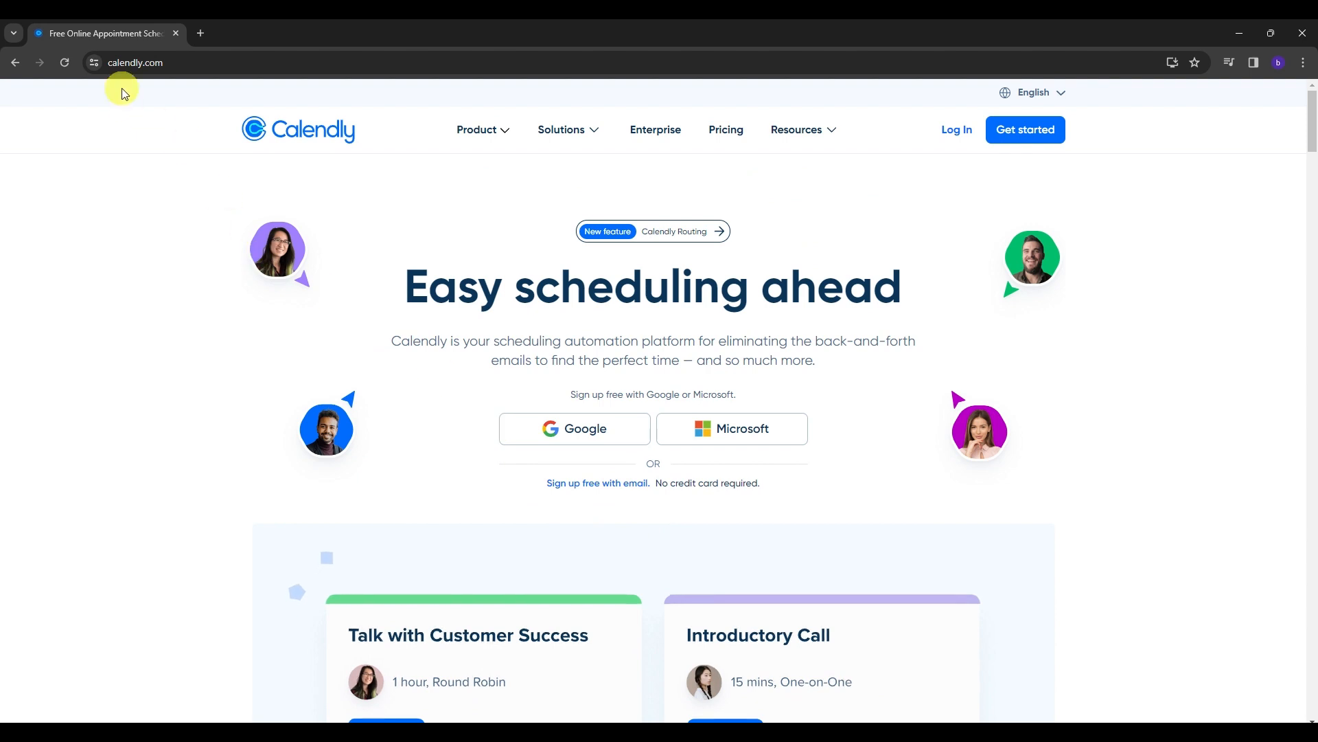
left_click(118, 62)
left_click_drag(162, 61, 96, 62)
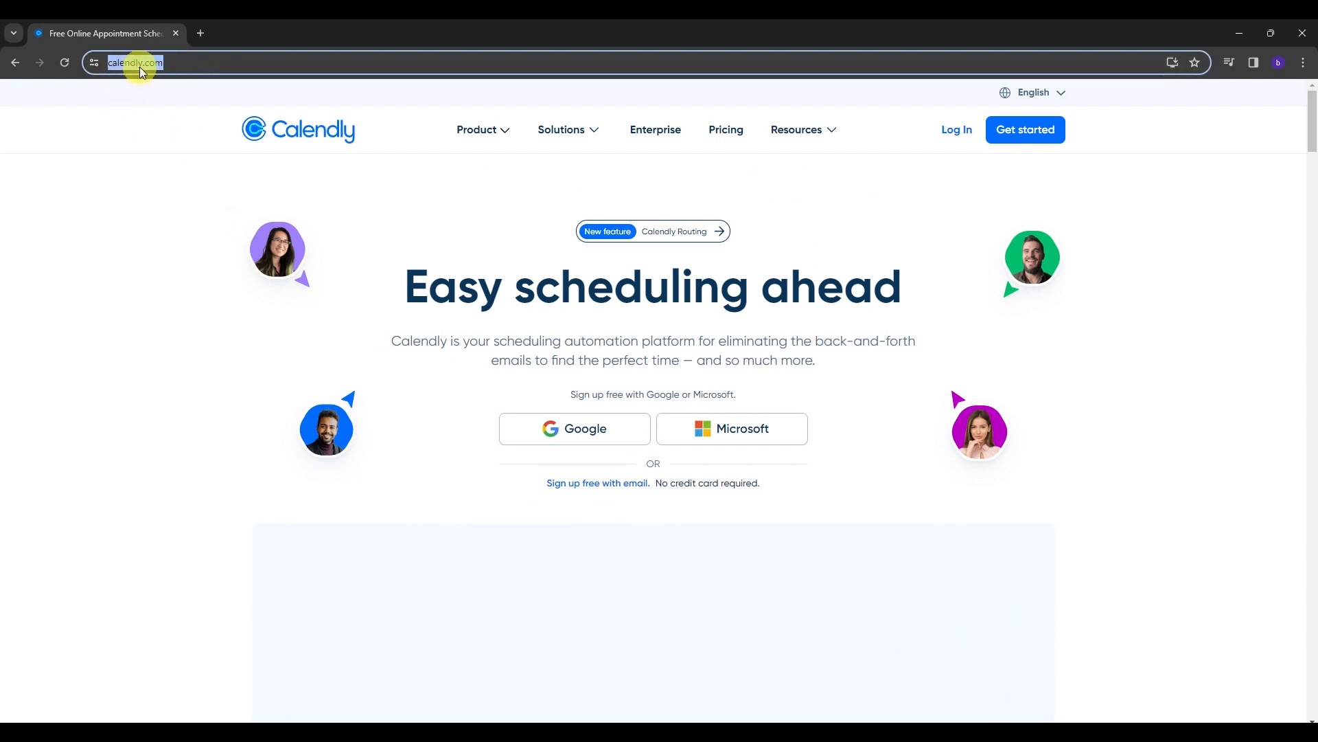
left_click(177, 62)
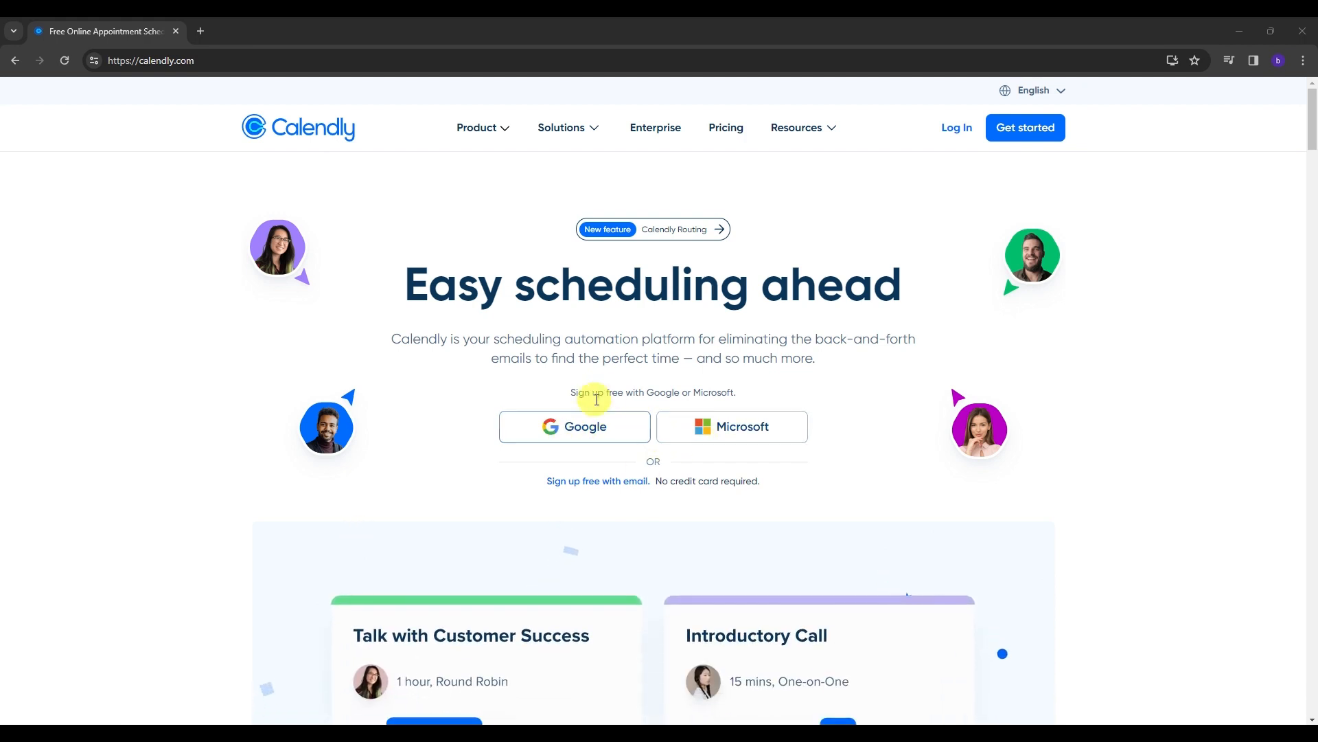
Sign up with Google, allowing Calendly access to the calendar, and set the planned use to With my team.
left_click(563, 433)
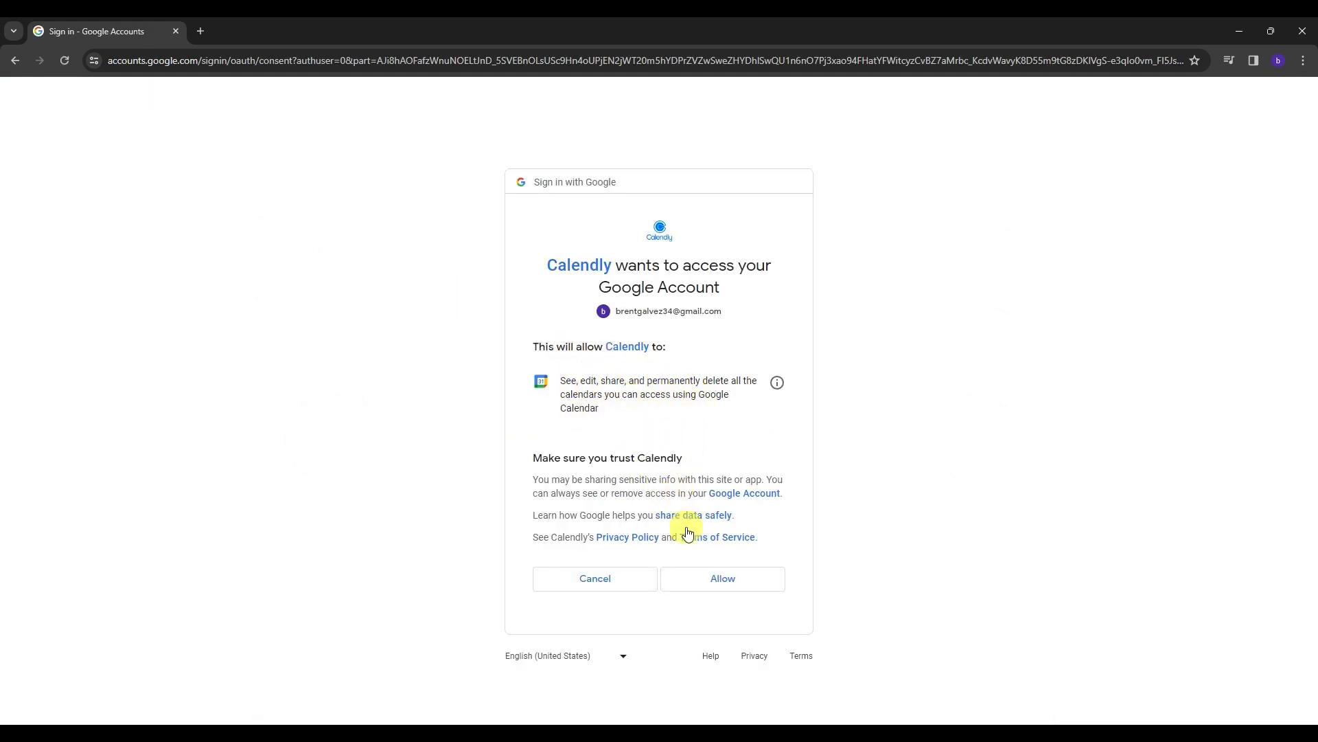
left_click(718, 584)
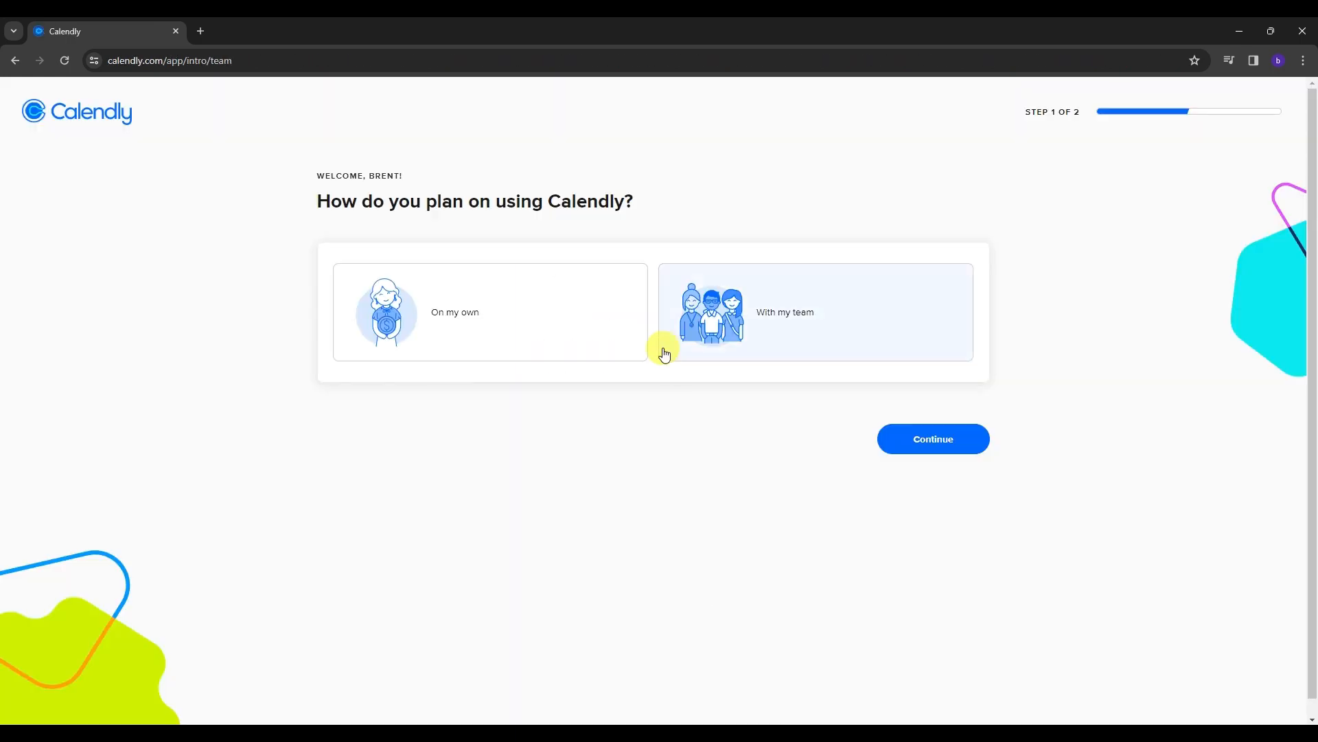
left_click(824, 329)
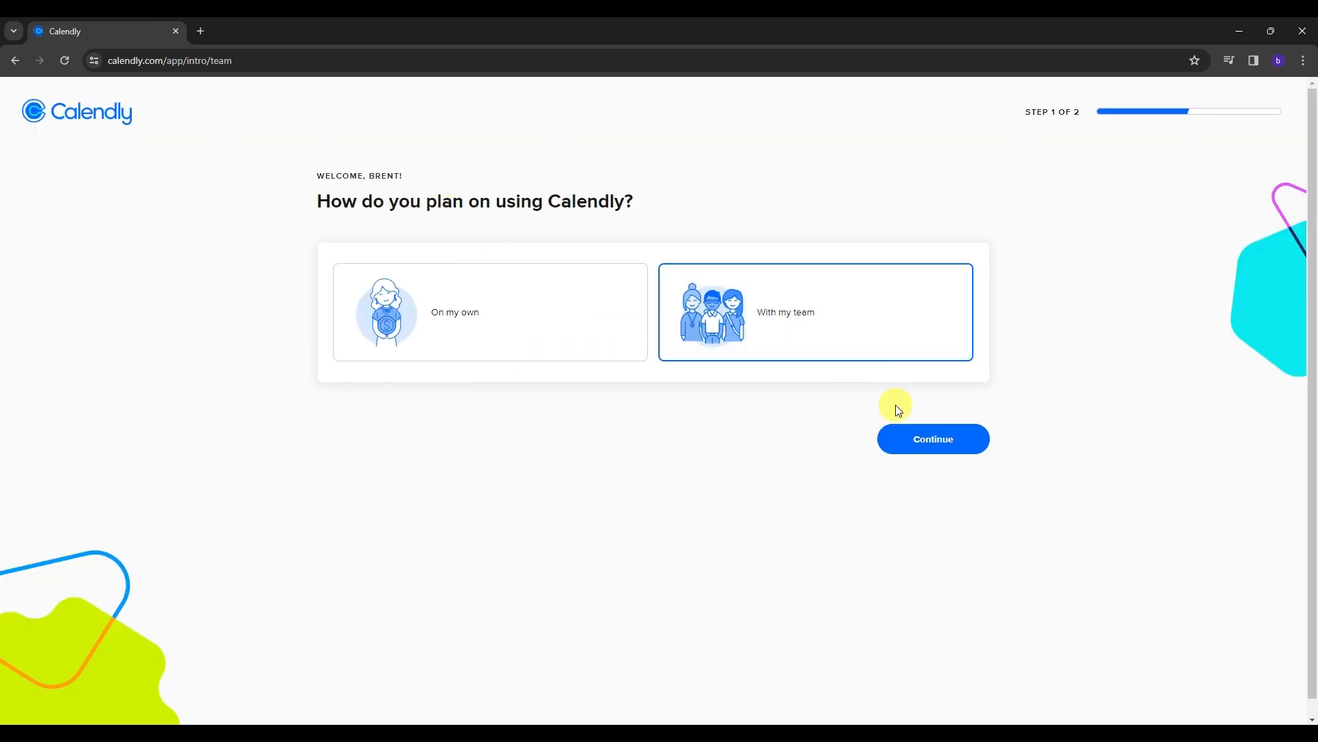
left_click(923, 440)
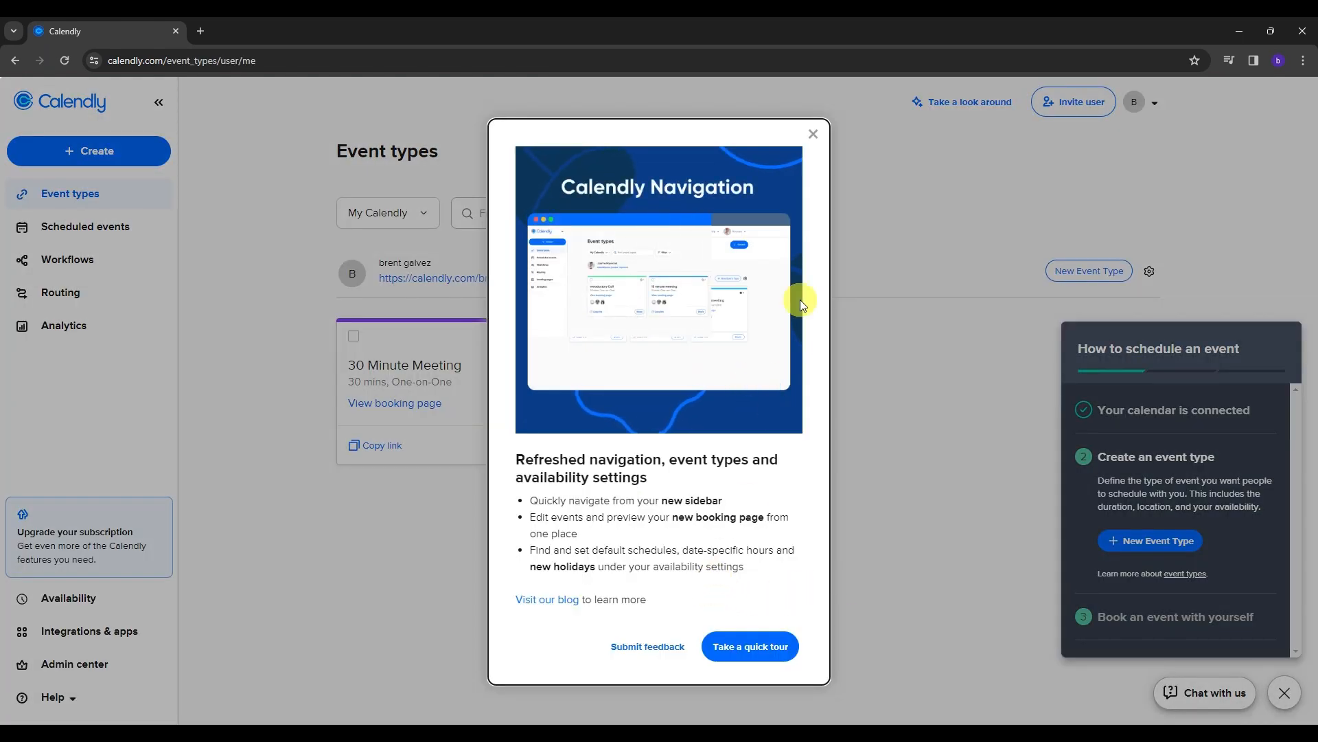
Dismiss the navigation introduction and open the account's profile settings.
left_click(813, 134)
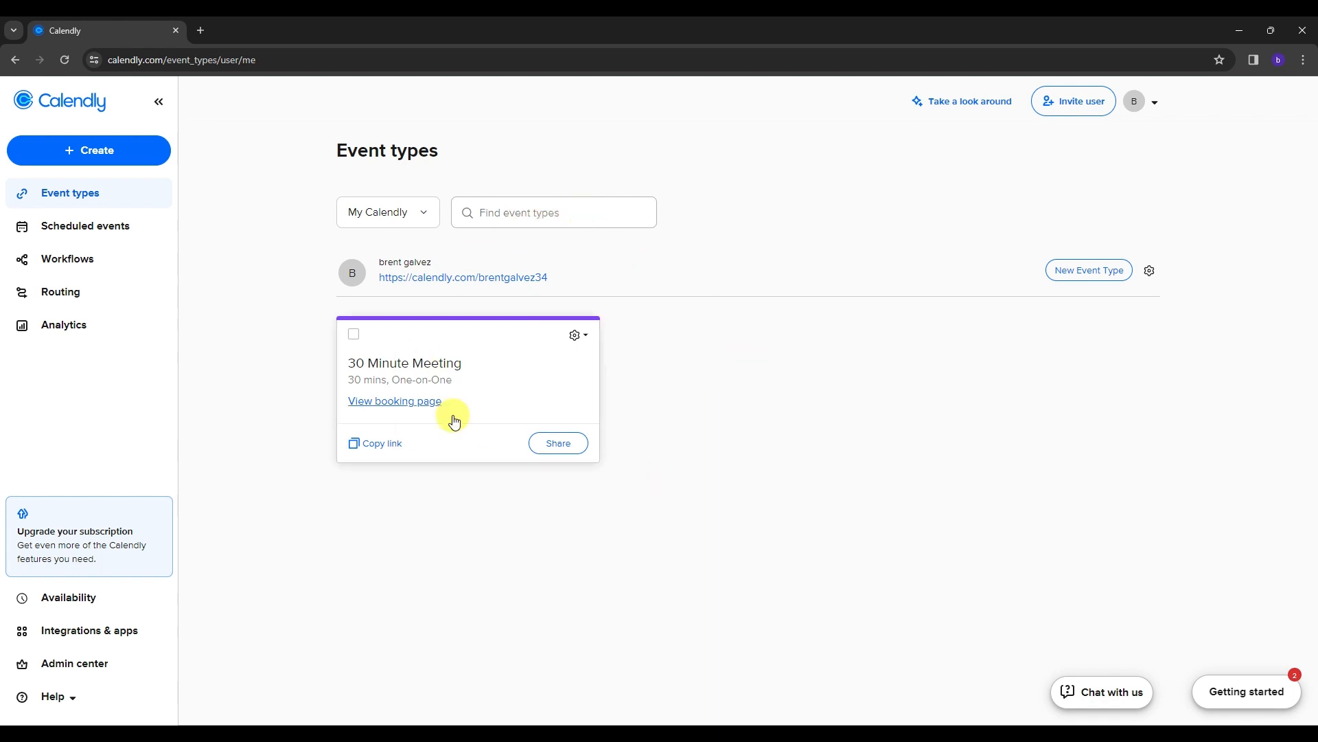
left_click(1153, 110)
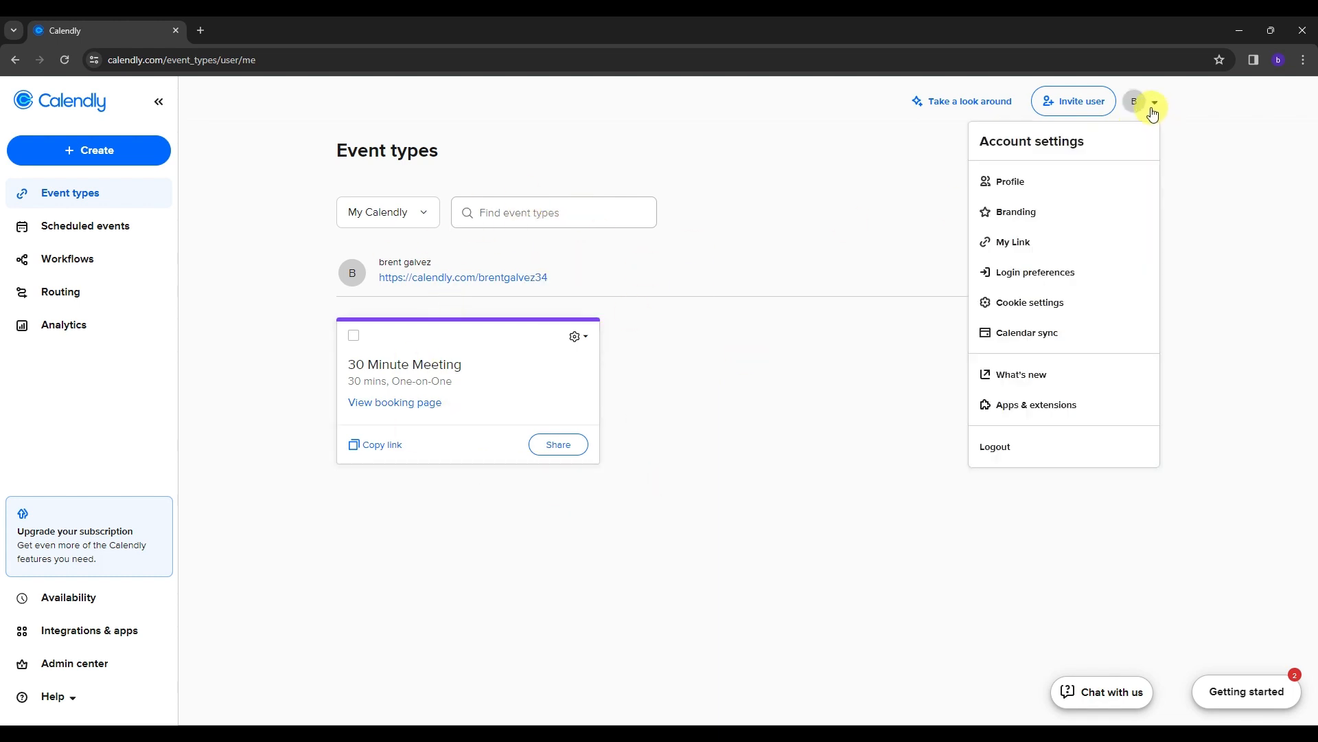
left_click(1010, 180)
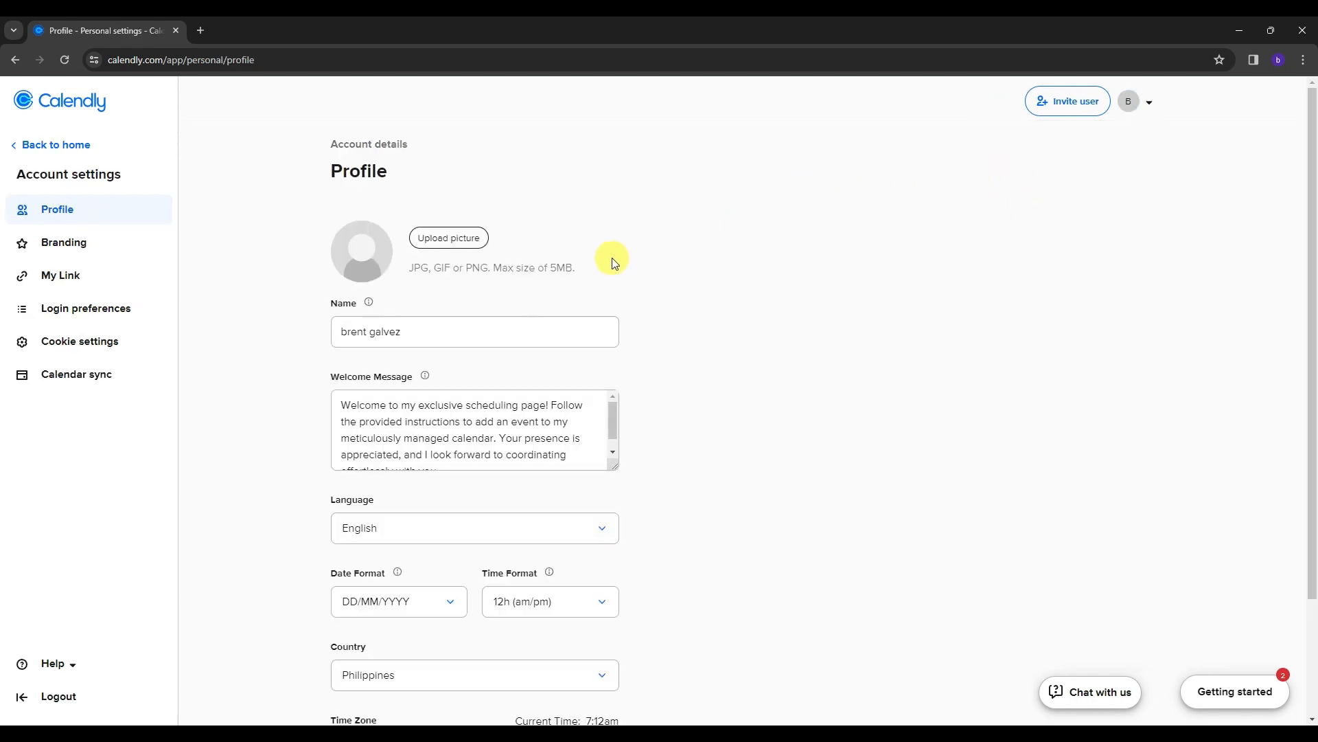
scroll(535, 241, "down", 2)
scroll(309, 227, "up", 2)
Replace the profile's welcome message with the copied text beginning "Welcome to my exclusive scheduling page!" and save the changes.
left_click_drag(517, 459, 427, 444)
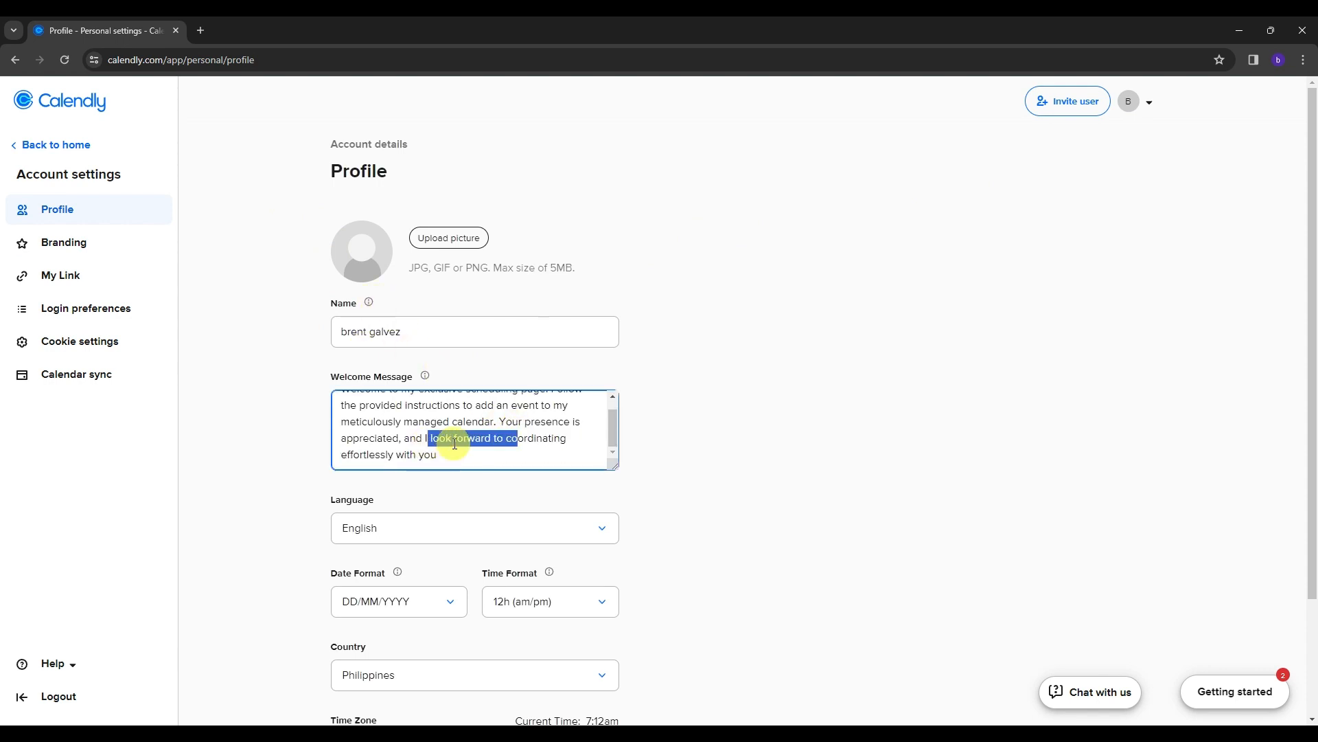
left_click(456, 445)
scroll(481, 450, "up", 1)
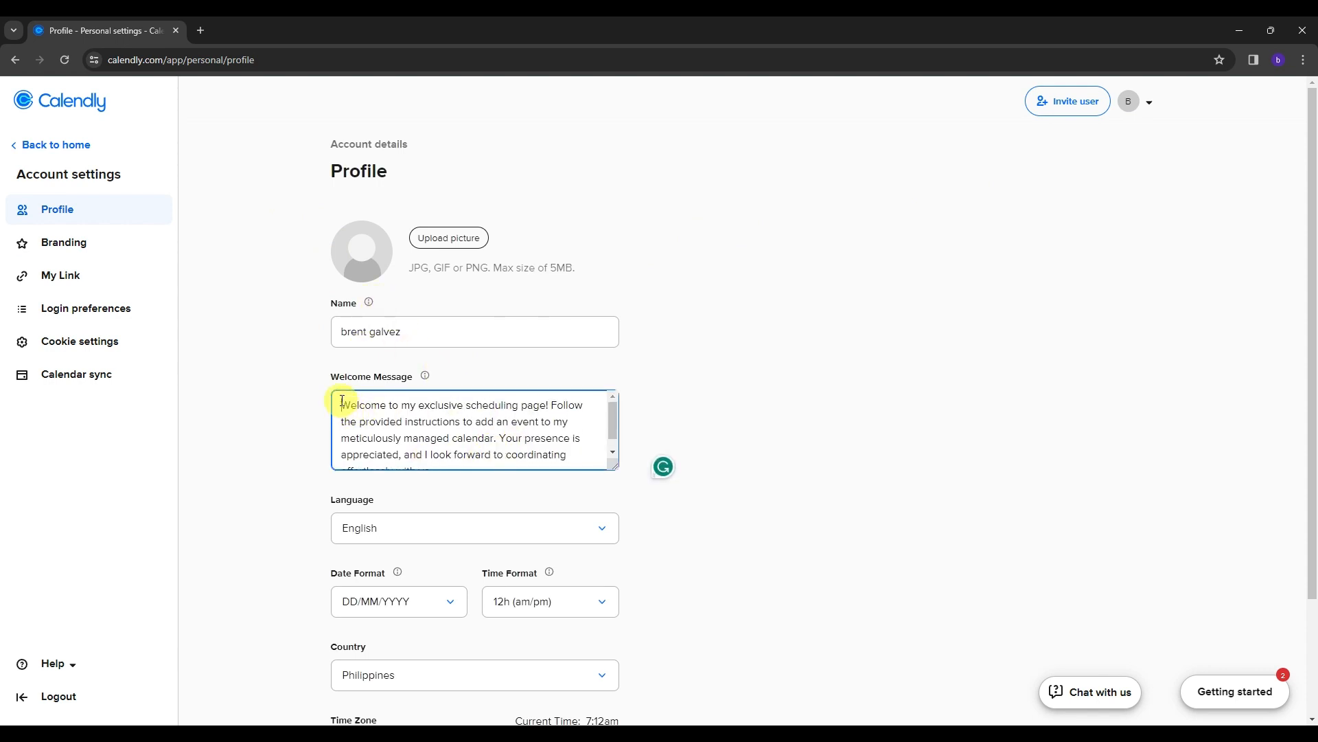
left_click_drag(342, 401, 603, 455)
key("BackSpace")
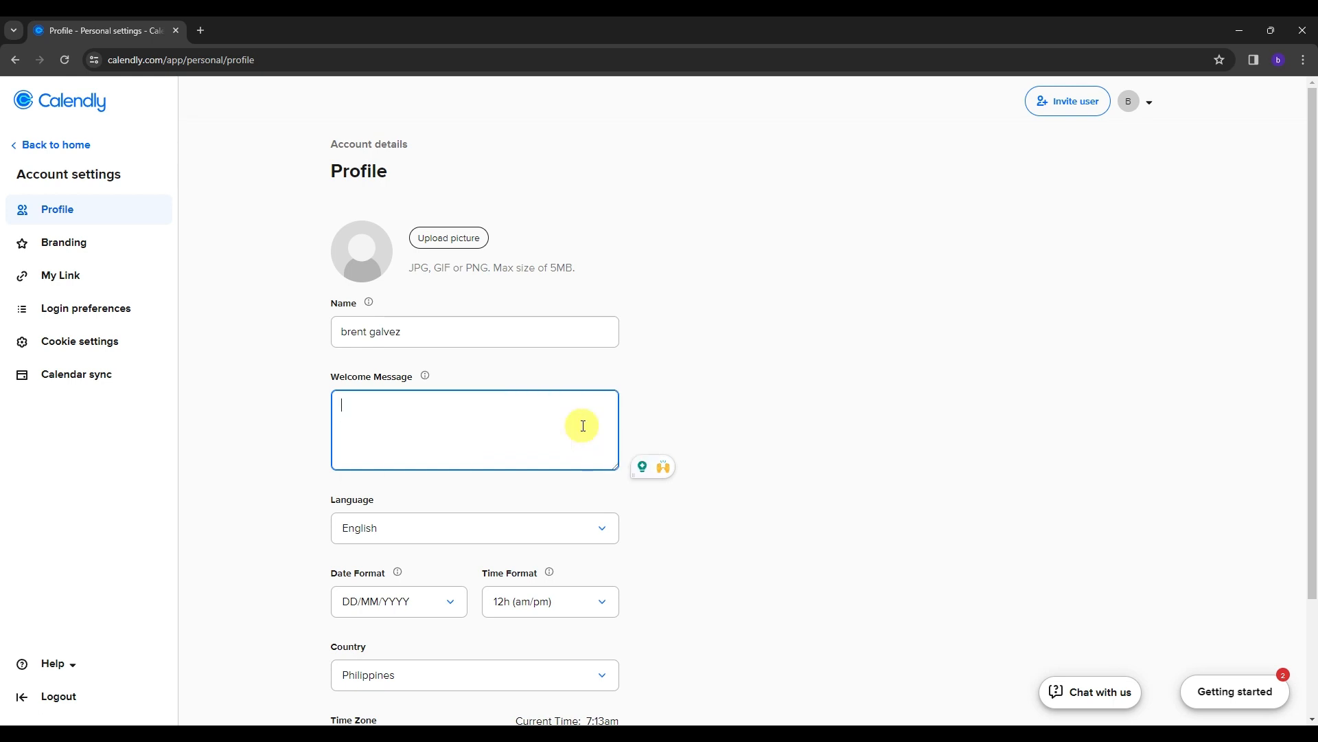
key("ctrl+v")
scroll(538, 426, "down", 2)
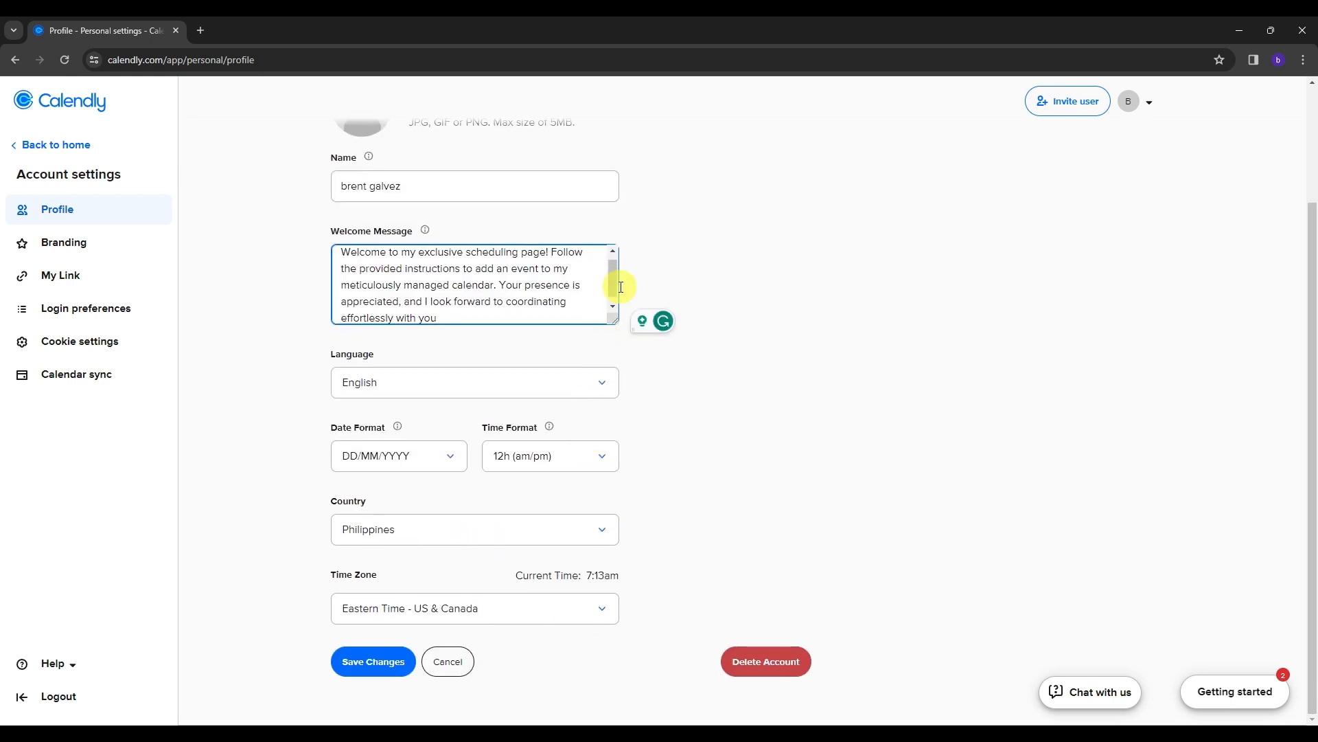
left_click_drag(616, 279, 615, 306)
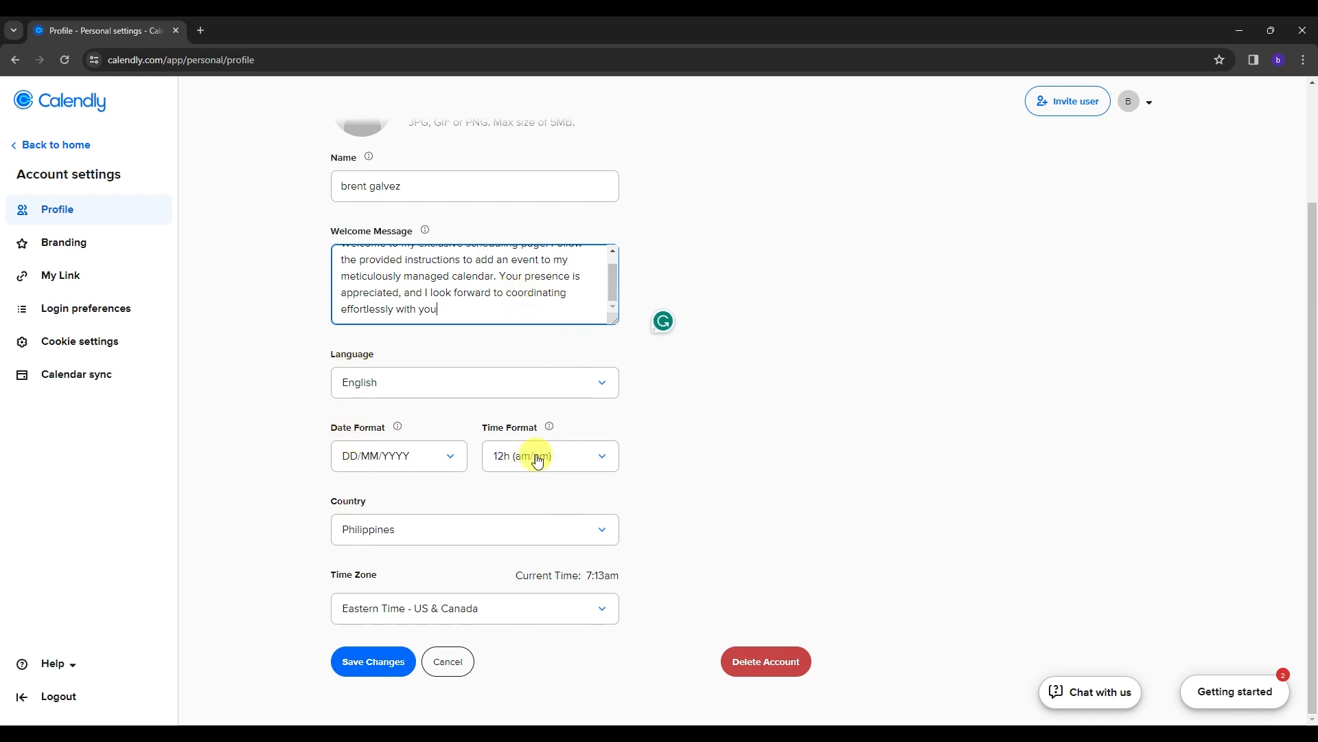
left_click(383, 666)
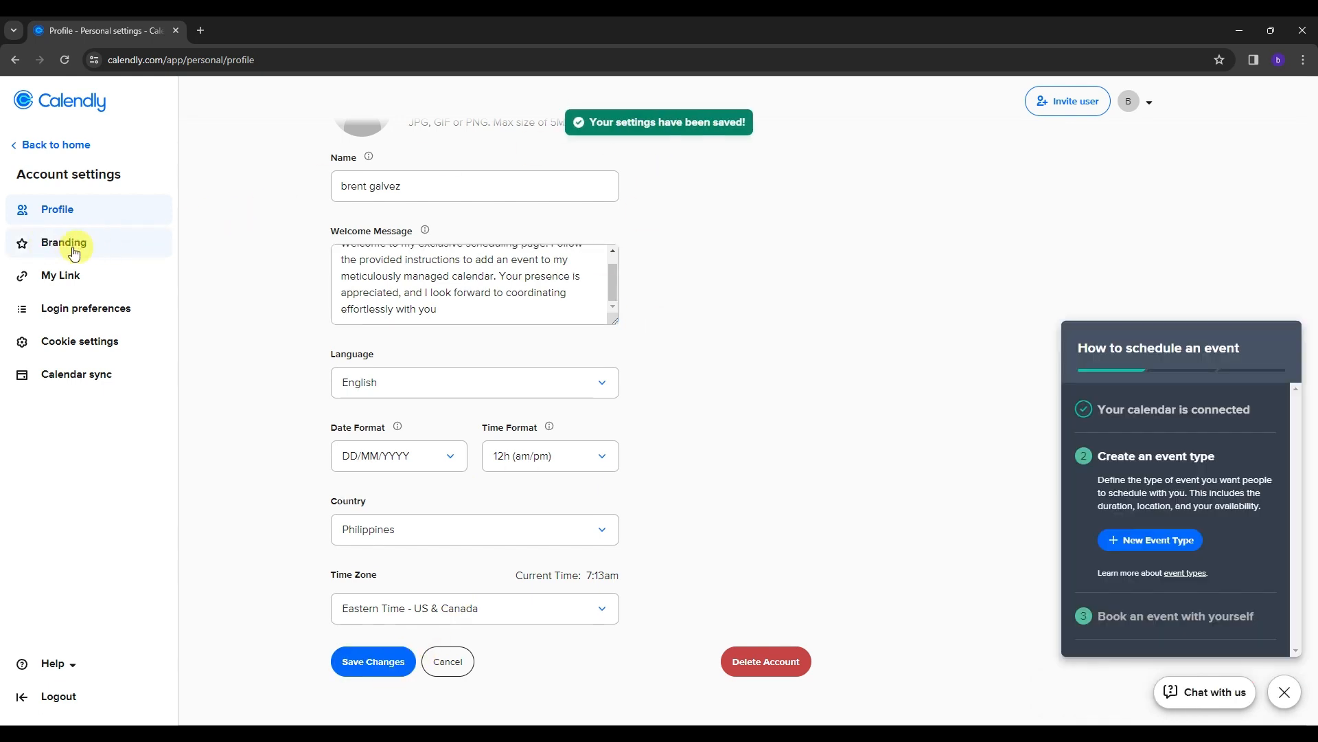
View the account's branding settings and close the guide on scheduling an event.
left_click(58, 247)
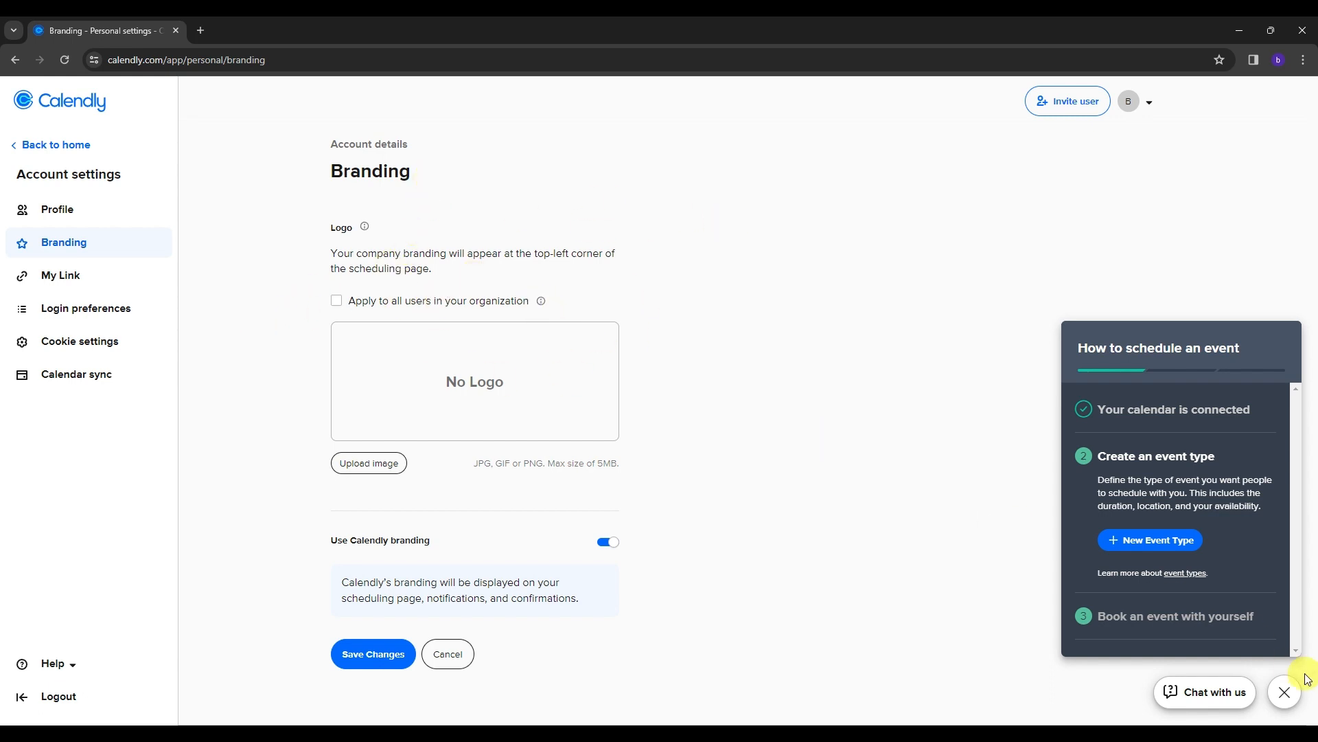
left_click(1284, 691)
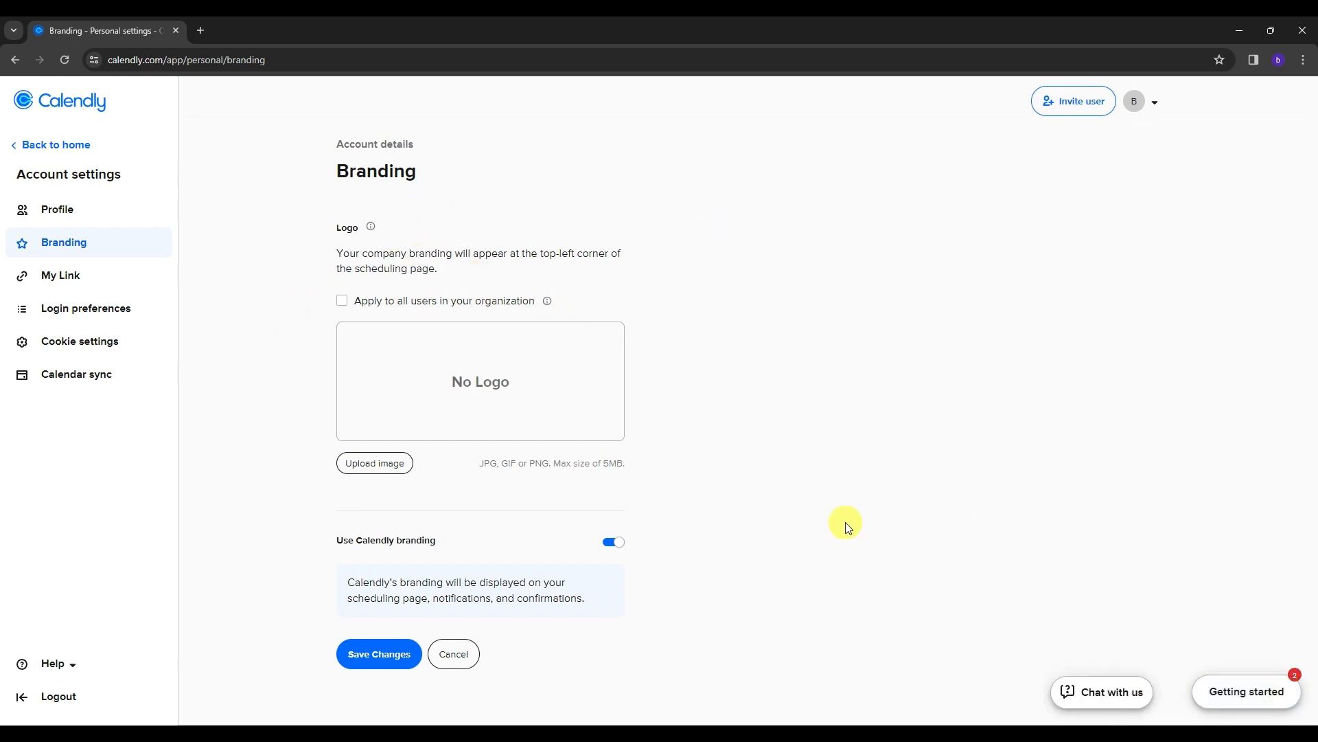
Open the calendar sync settings and review the calendar services that can be connected as an additional account.
left_click(82, 380)
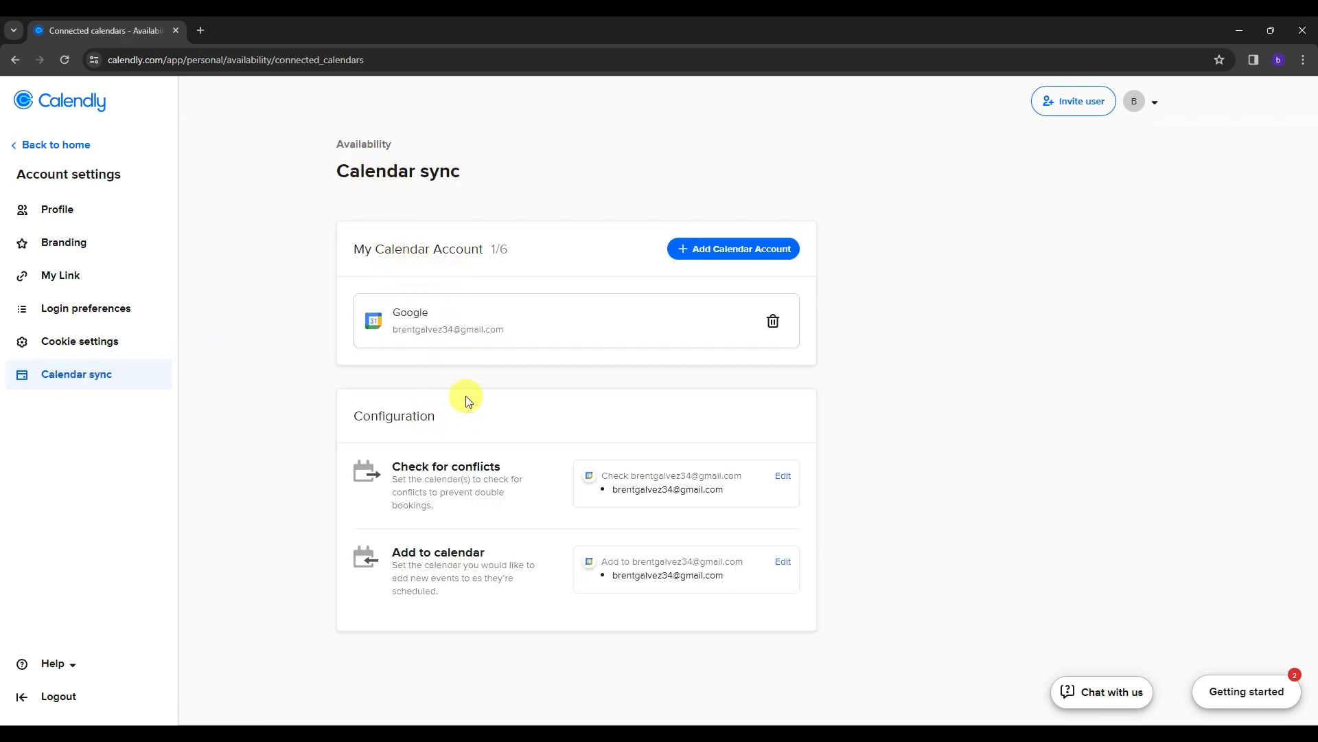
left_click(695, 252)
scroll(656, 300, "down", 2)
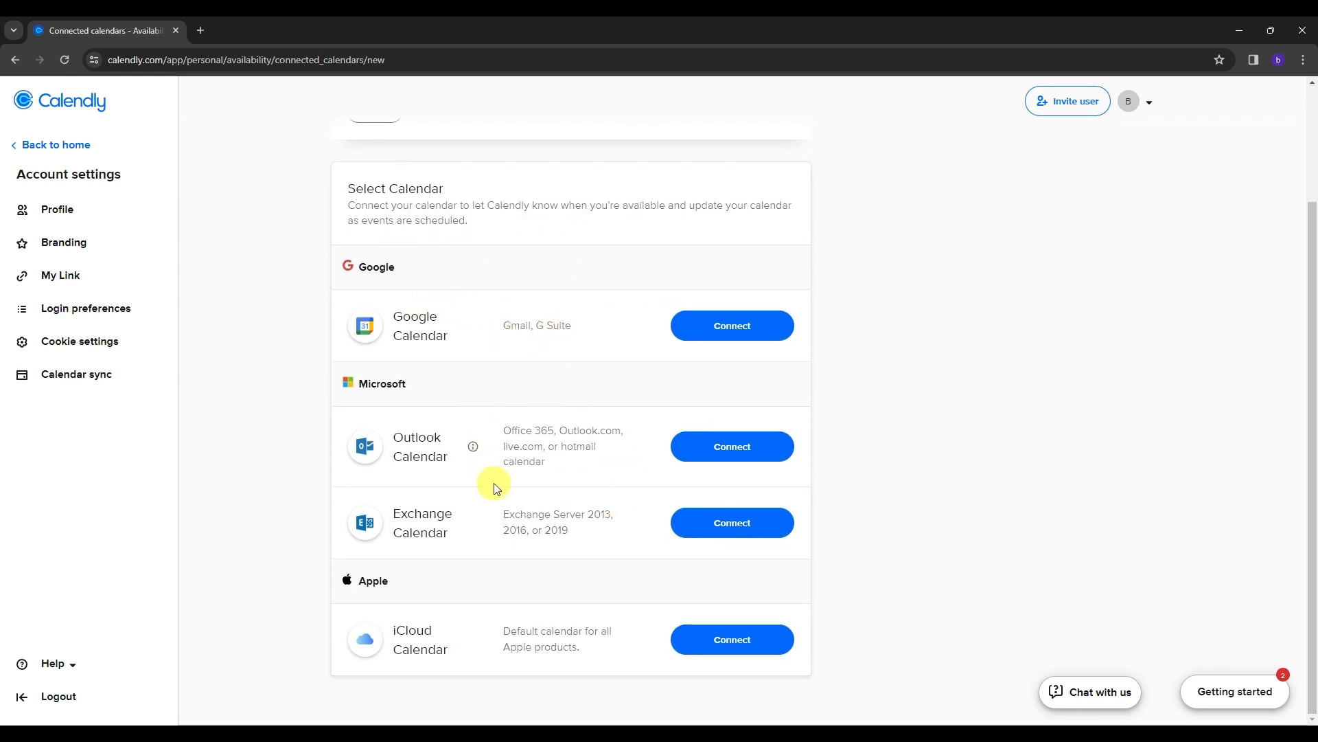
scroll(539, 501, "up", 2)
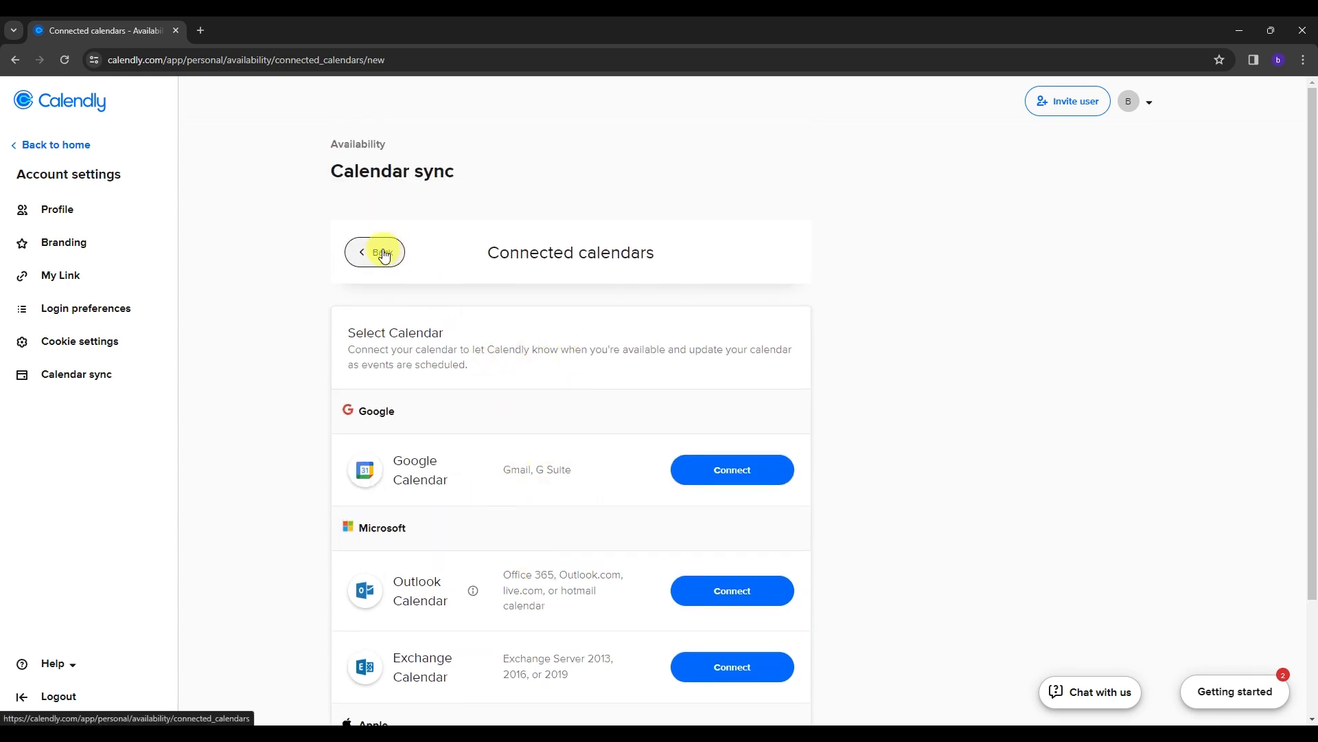
Leave the account settings and look through the Scheduled events, Workflows and Routing pages, including the common workflow templates.
left_click(55, 147)
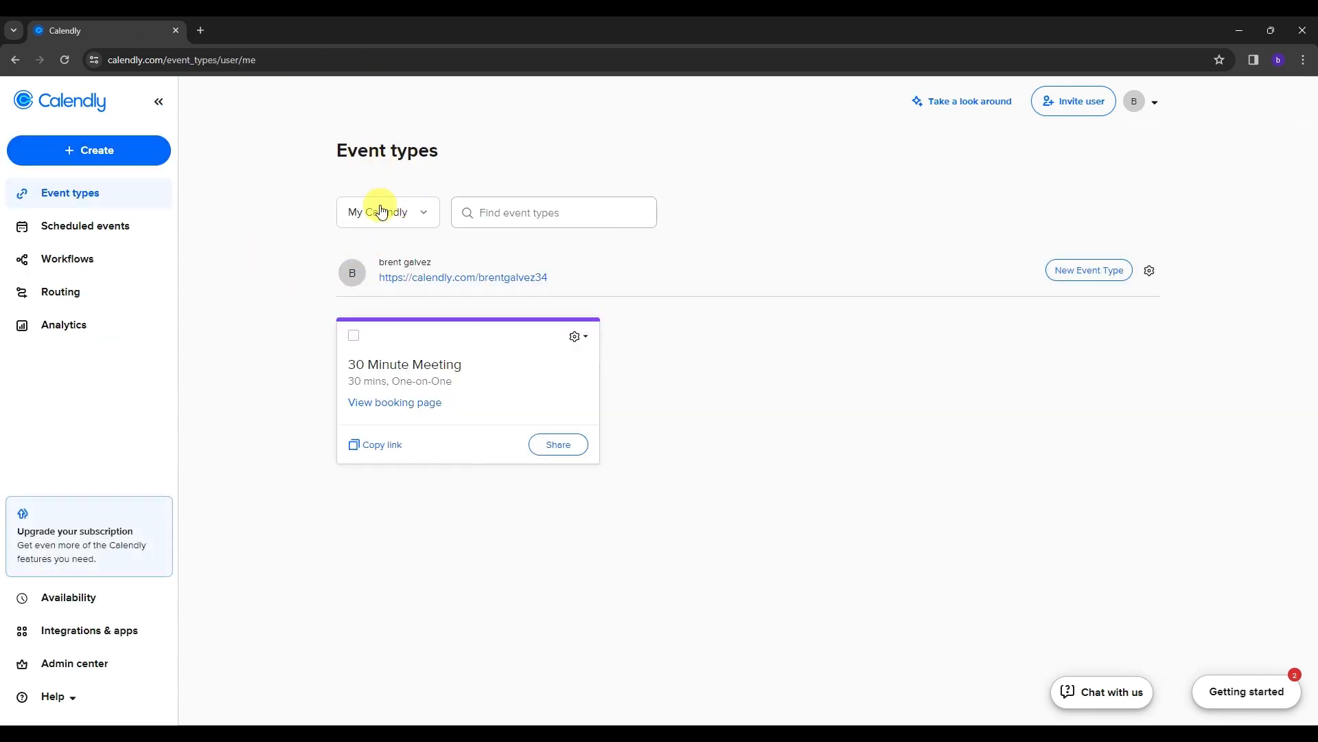
left_click(114, 226)
left_click(93, 264)
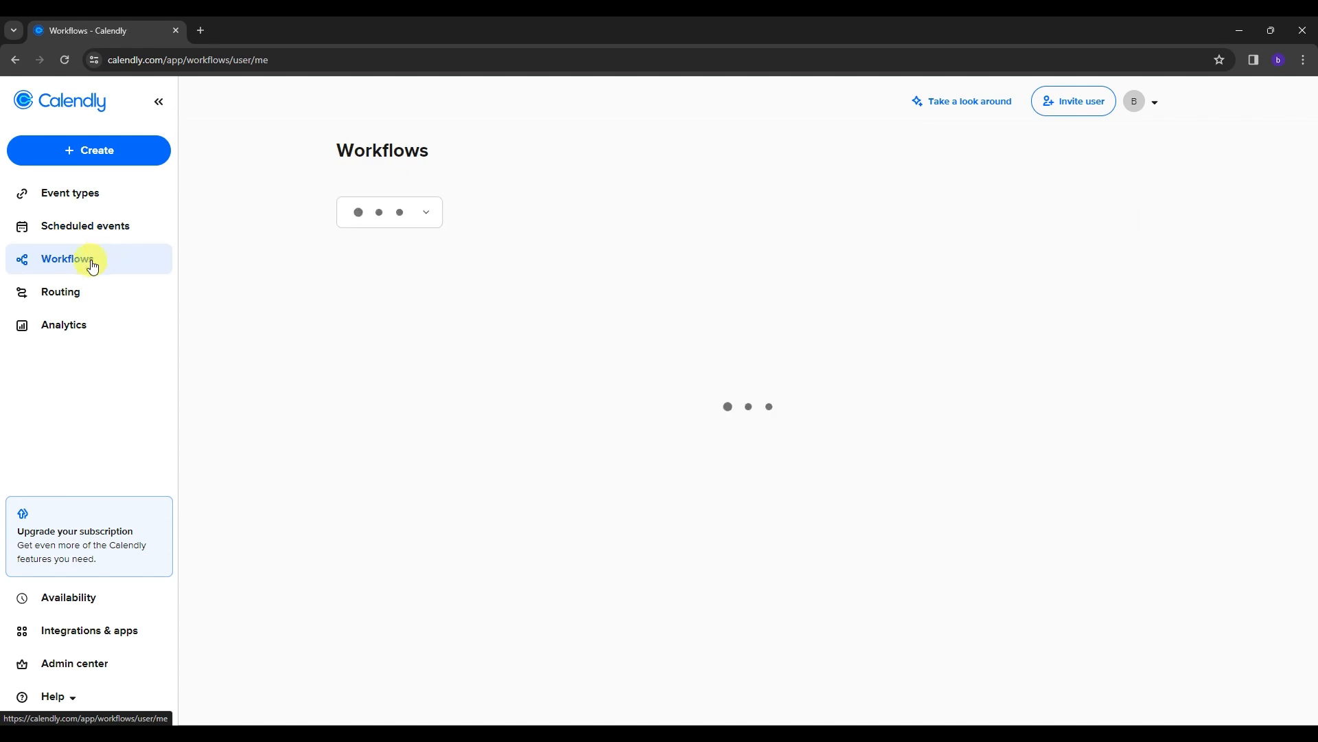
scroll(412, 325, "down", 2)
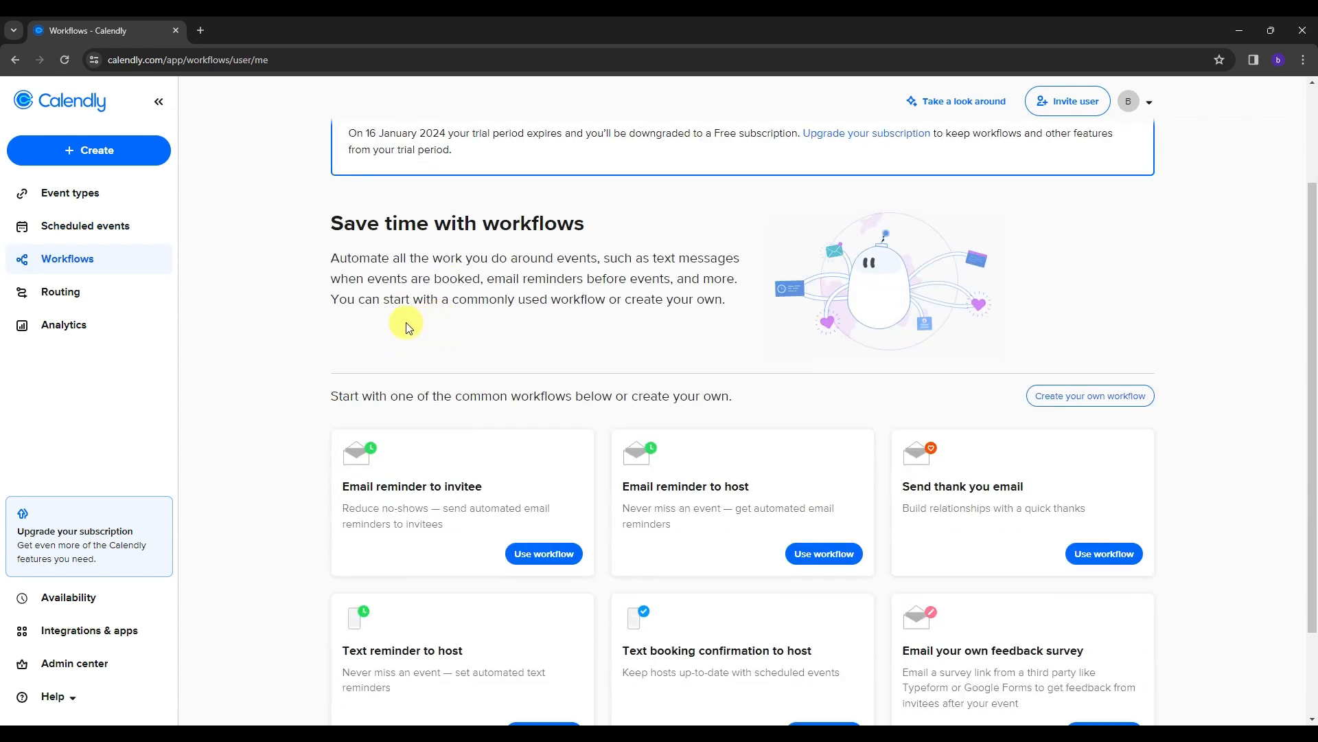
scroll(406, 325, "down", 2)
scroll(426, 330, "up", 5)
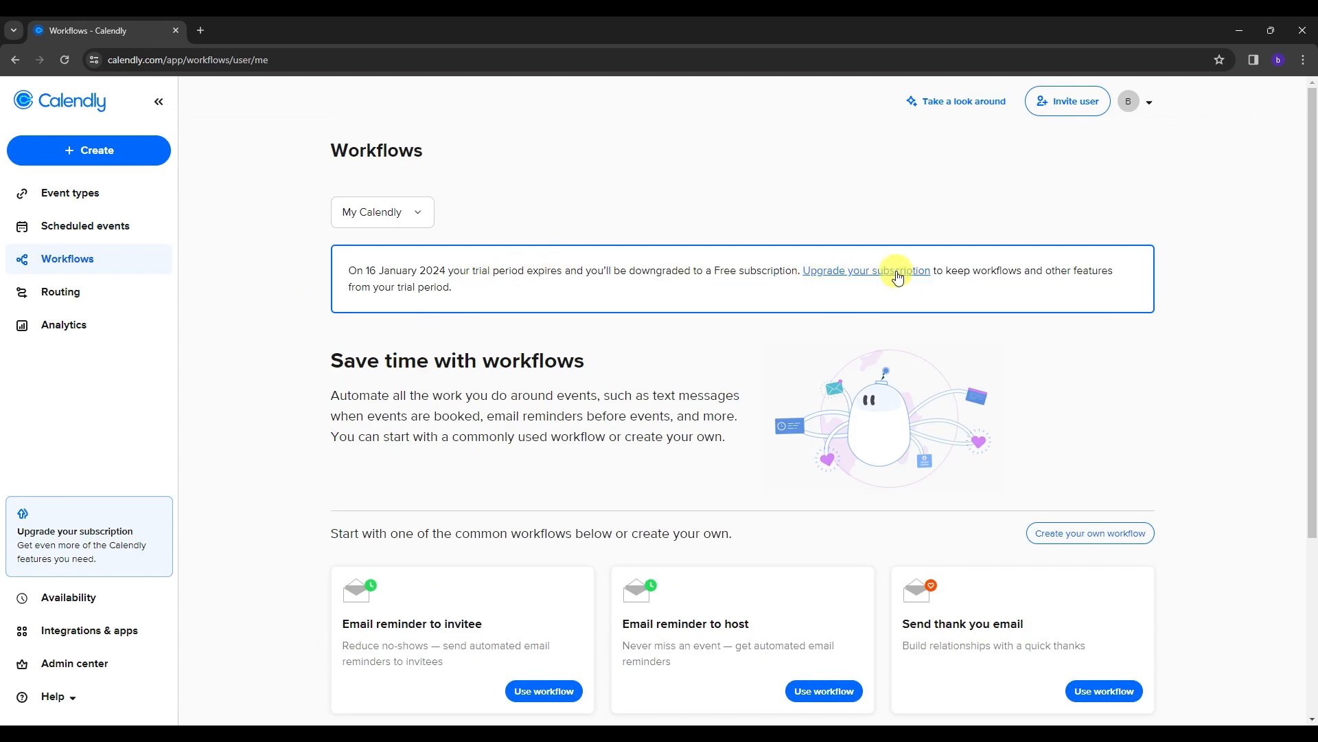
left_click(80, 297)
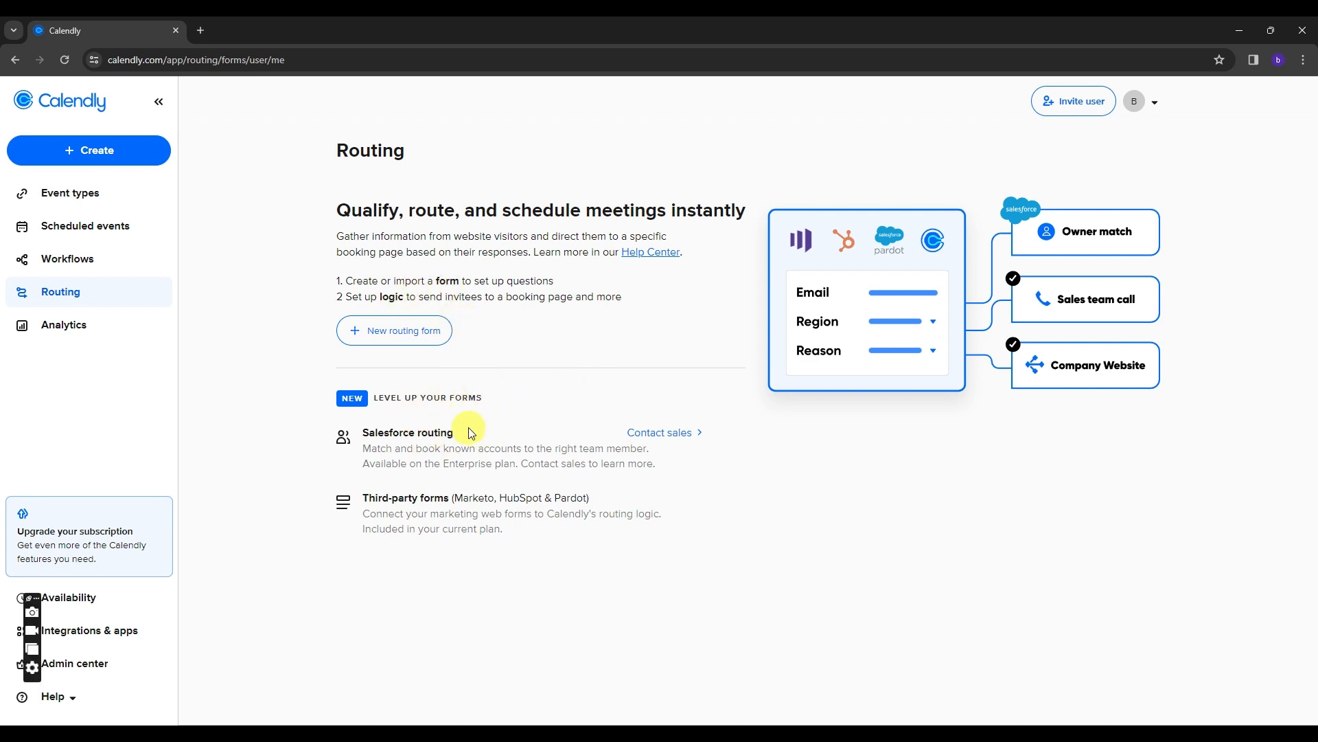
Start a new event type from the Event types page and review the available meeting formats.
left_click(76, 195)
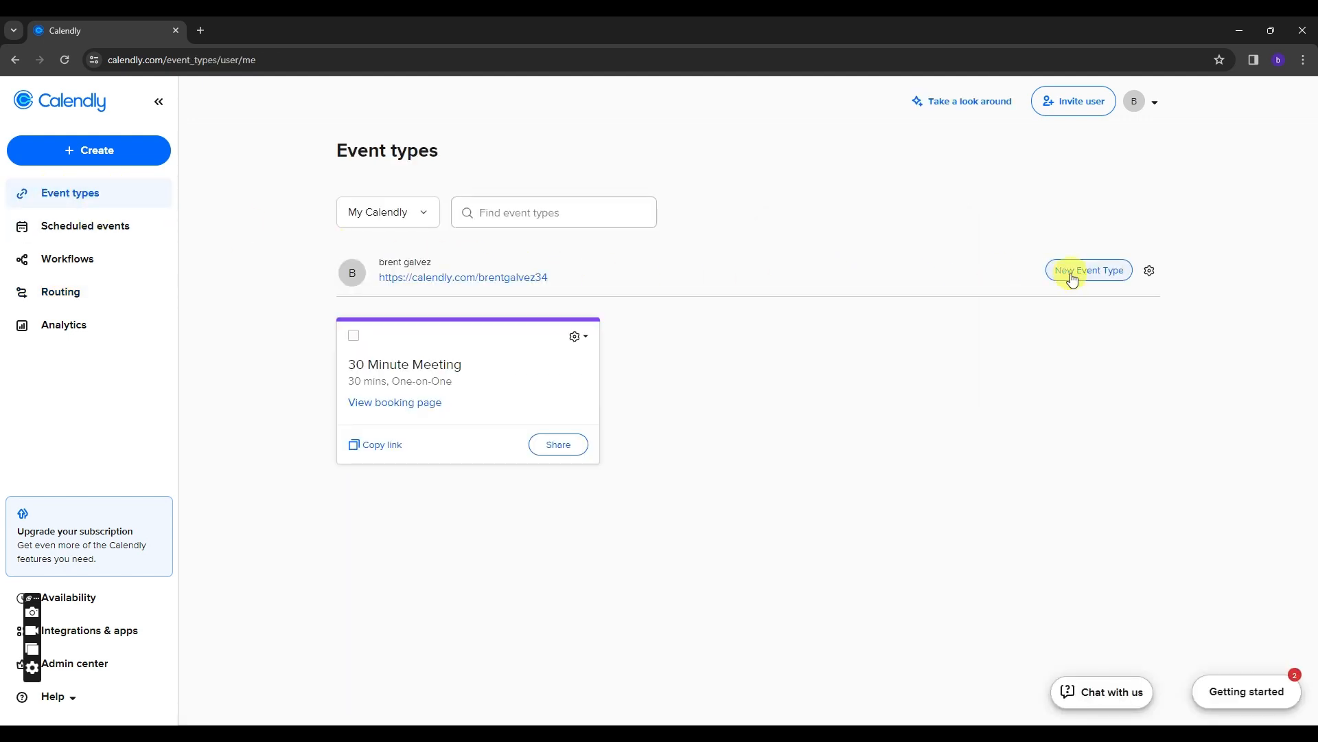
left_click(1072, 274)
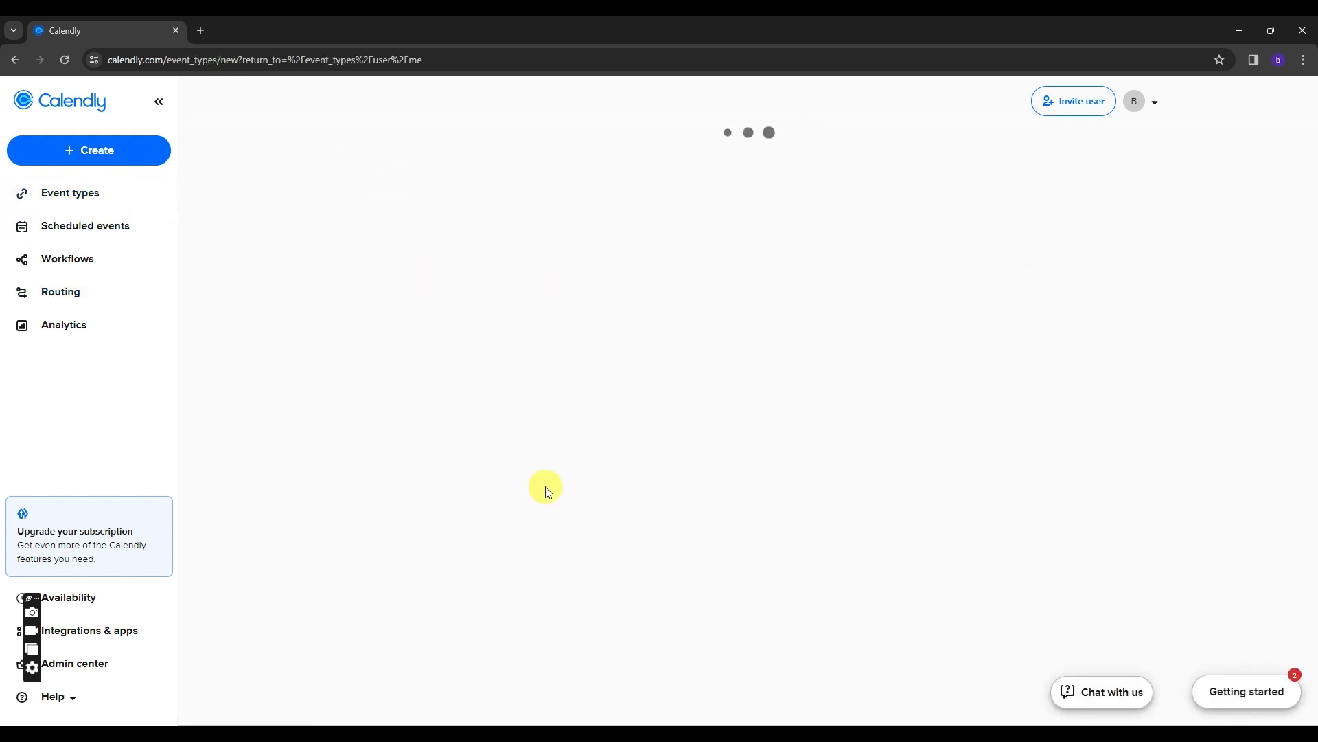
scroll(436, 259, "down", 1)
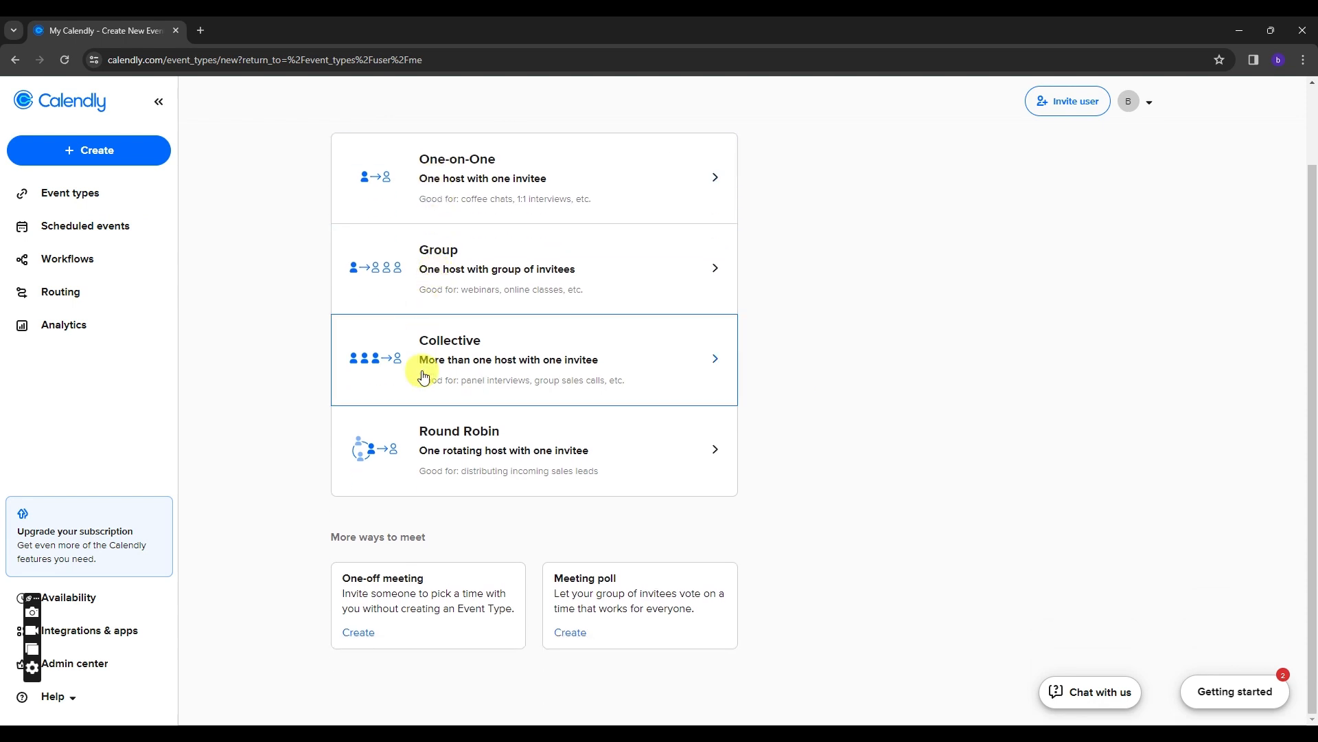
scroll(447, 488, "up", 1)
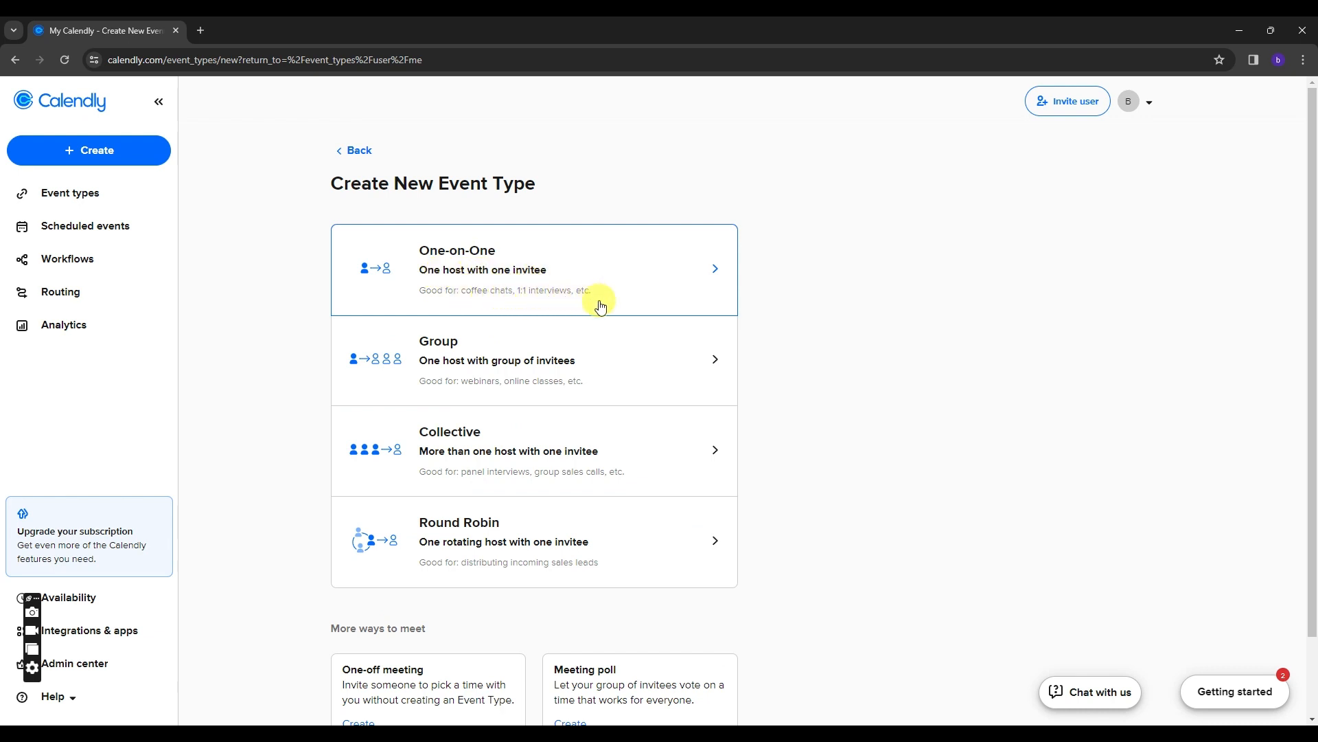
scroll(474, 306, "down", 2)
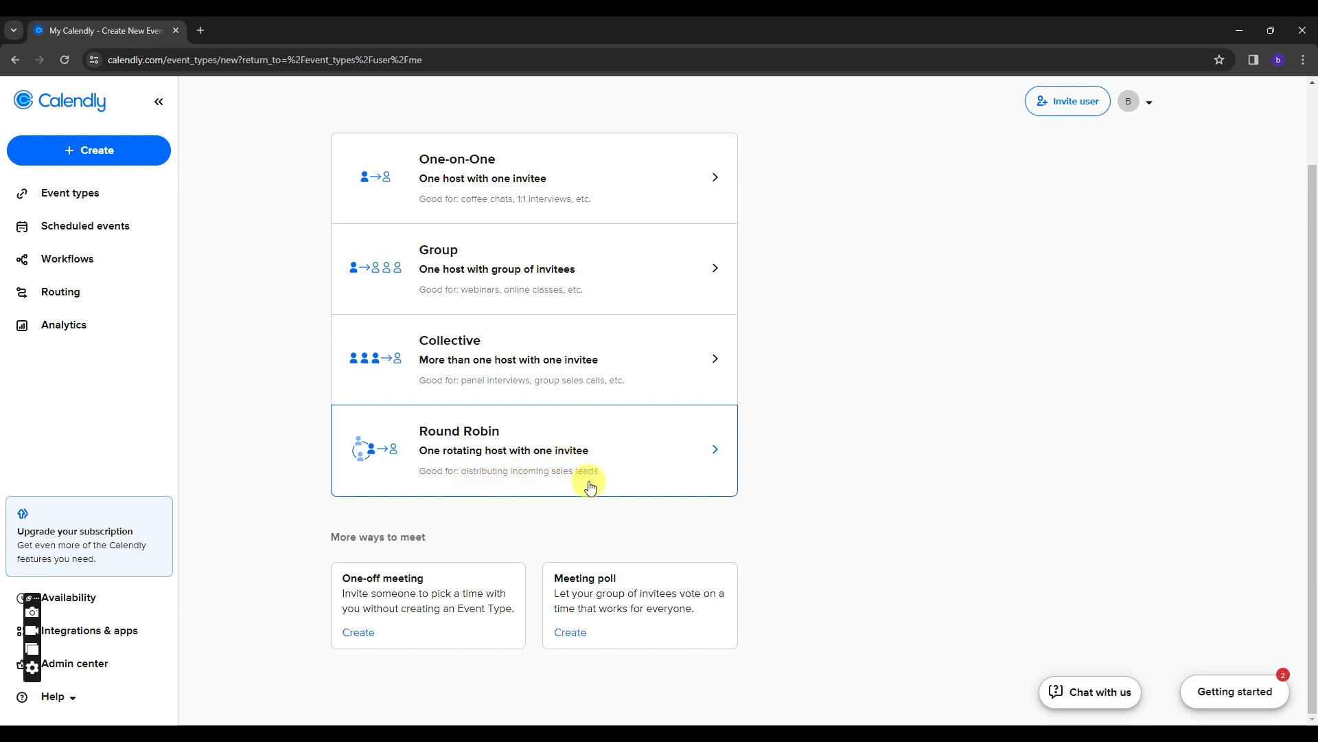
Compare the event type formats and start a One-on-One event type with yourself as host.
scroll(591, 486, "up", 2)
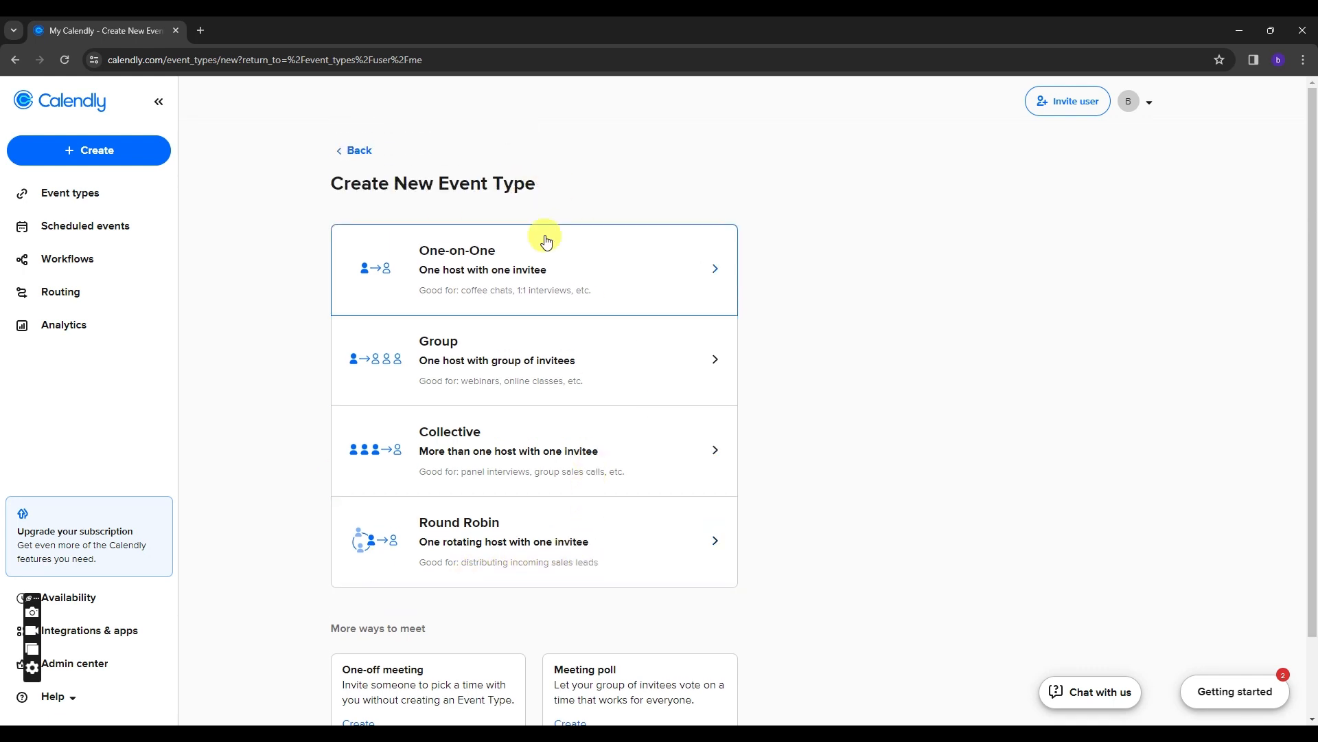
scroll(593, 340, "down", 2)
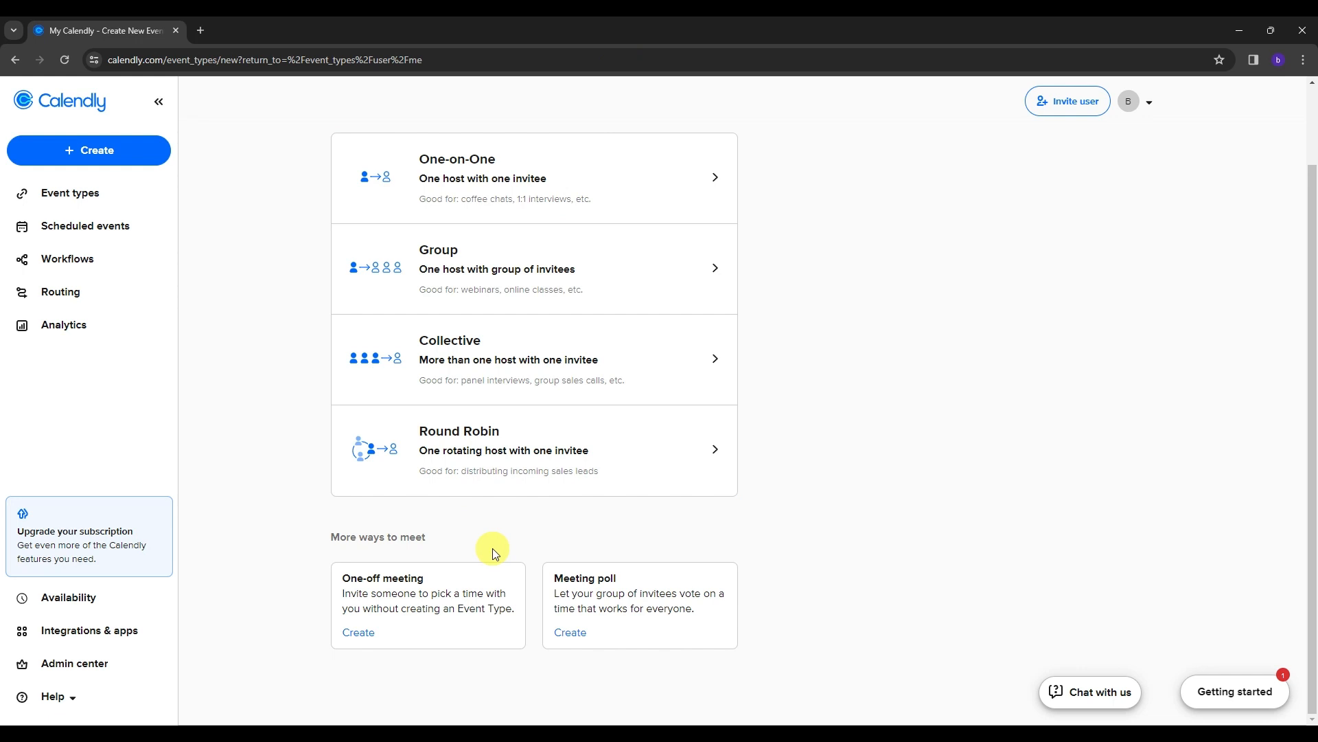
scroll(492, 548, "up", 2)
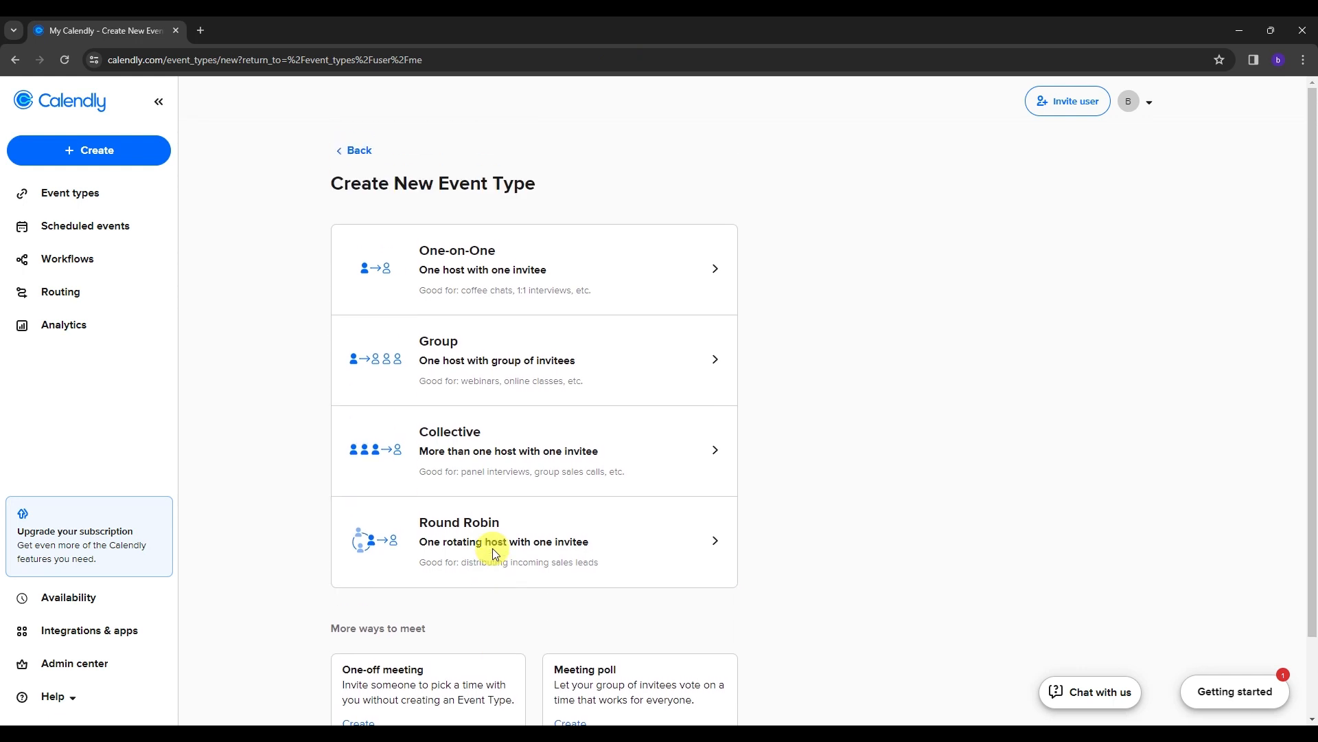
left_click(562, 278)
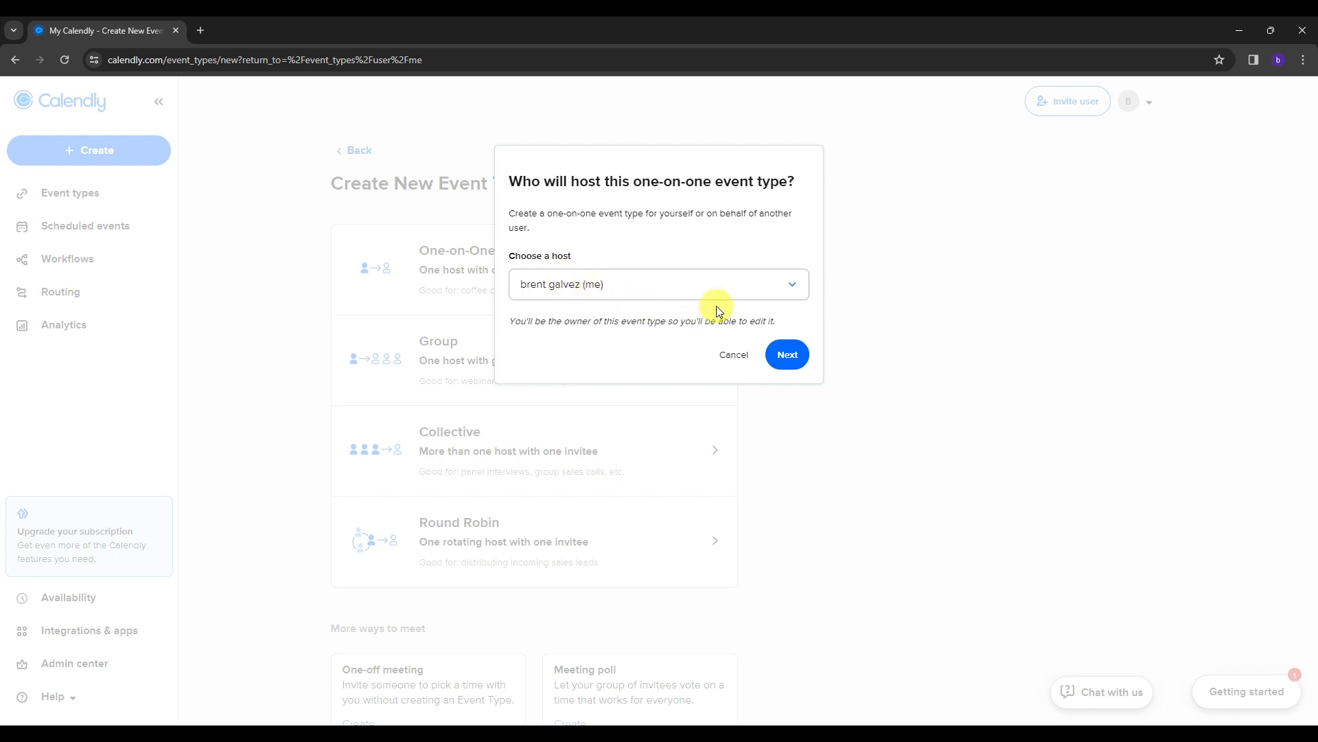
left_click(787, 355)
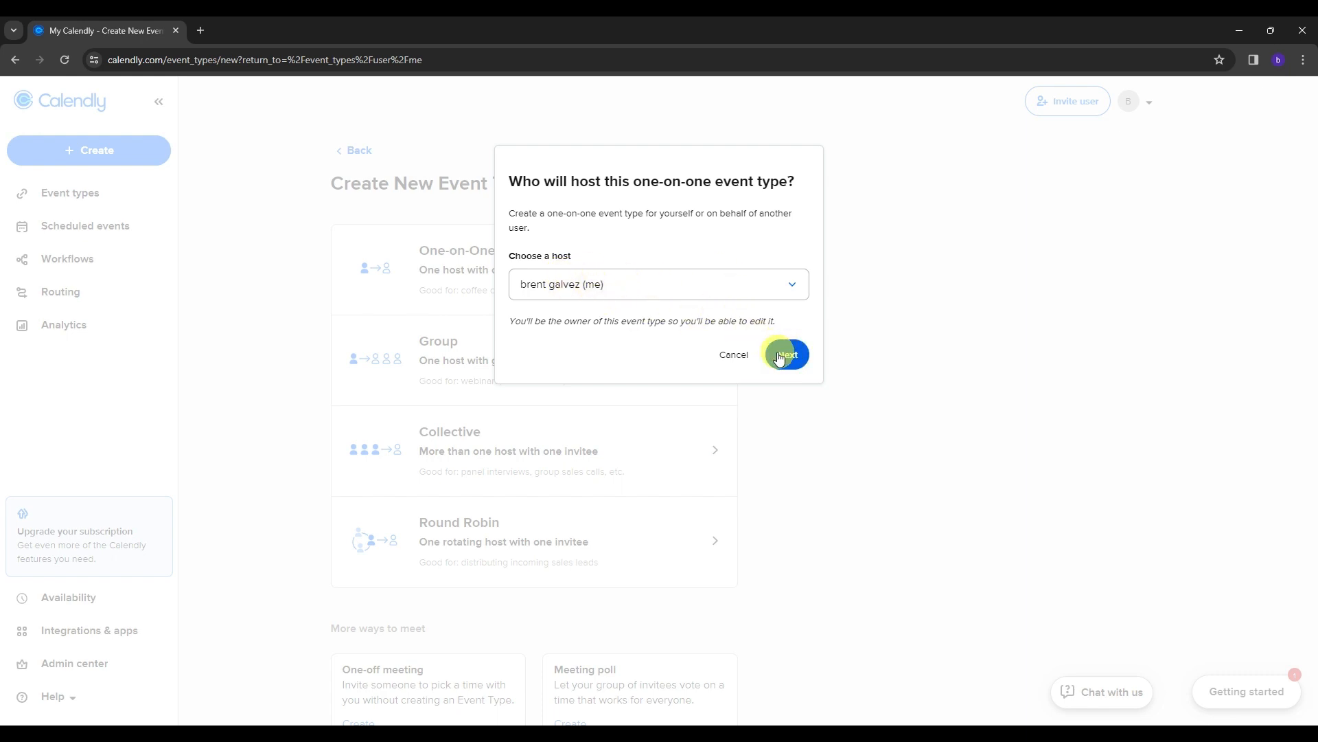
left_click(787, 354)
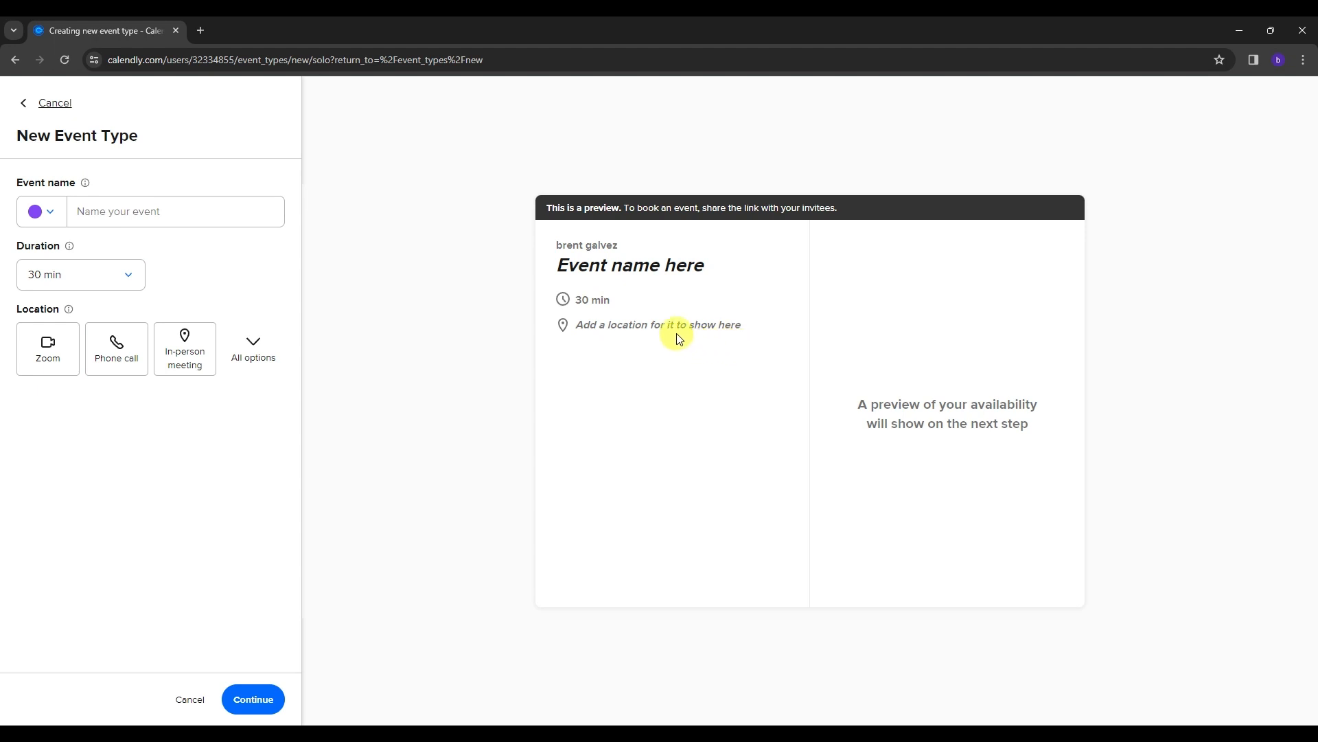
Name the new event type Counsceling, set its duration to 60 min and create it with Google Meet as the location.
left_click(169, 210)
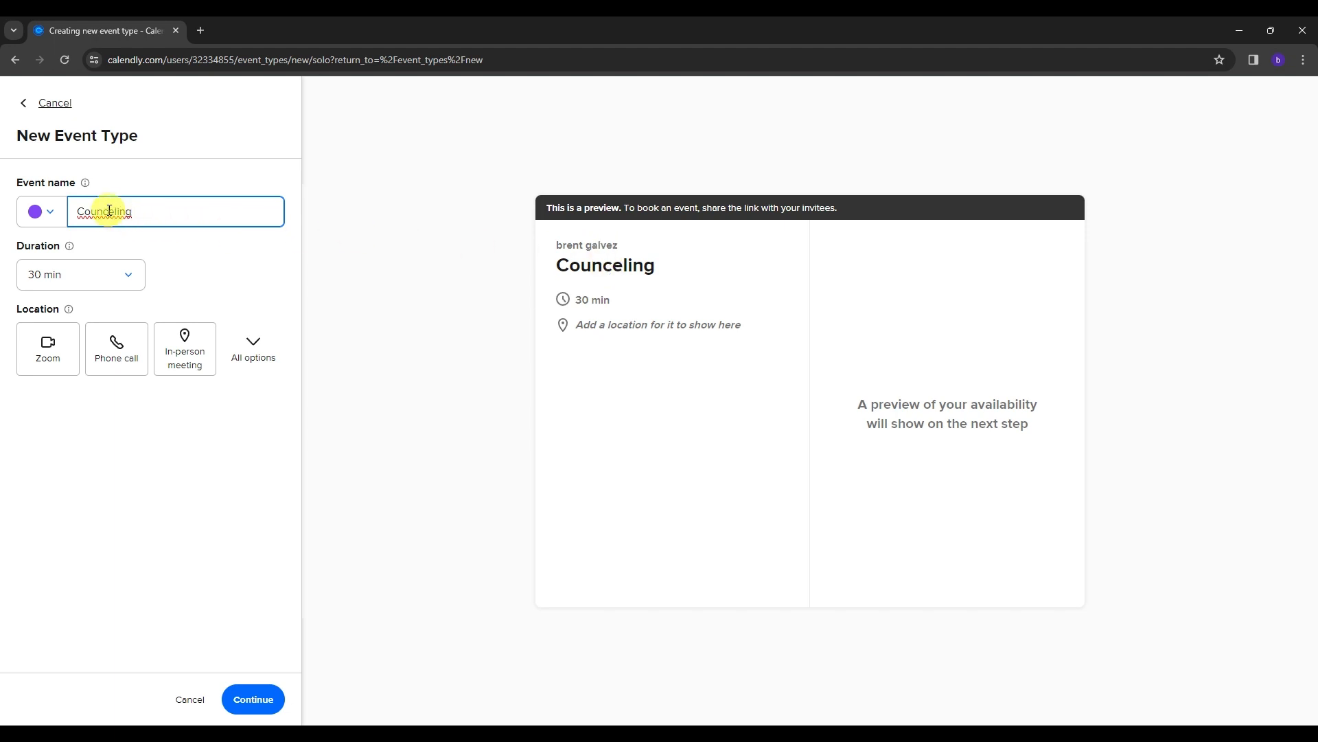
left_click(103, 274)
left_click(76, 389)
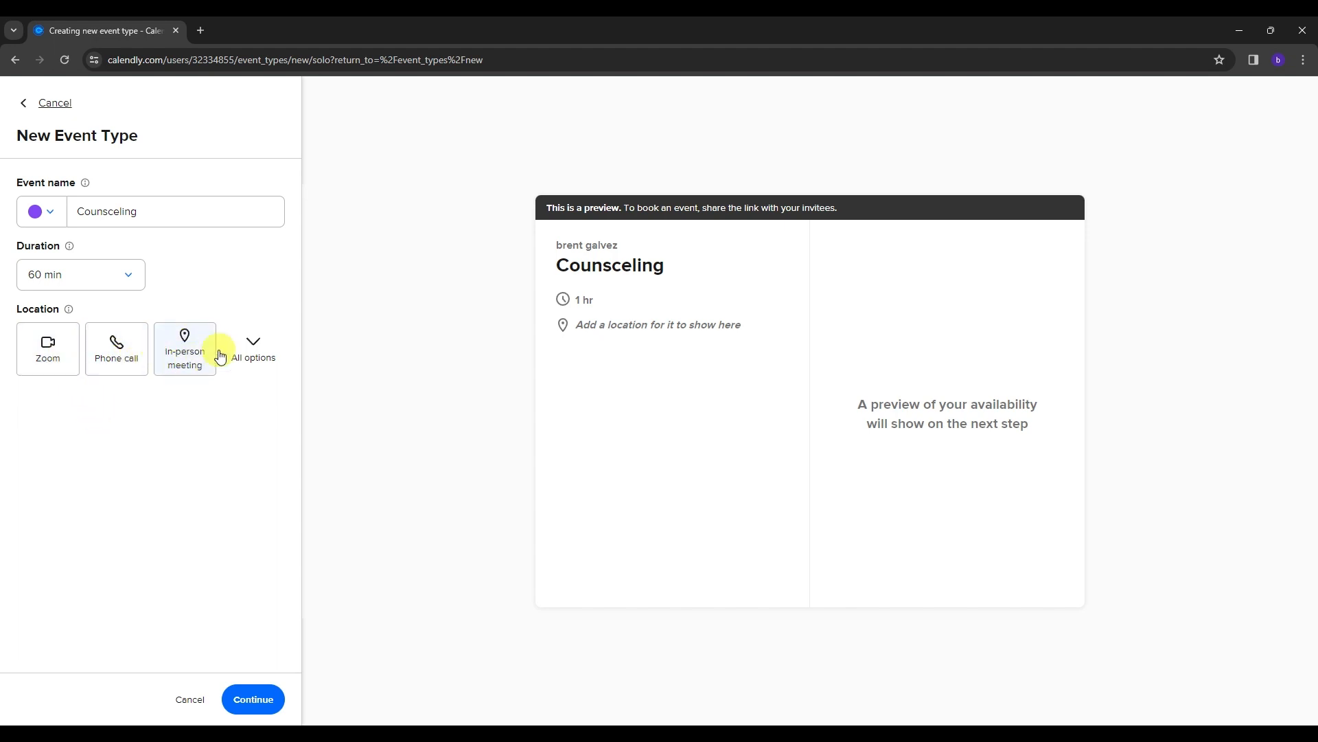
left_click(252, 345)
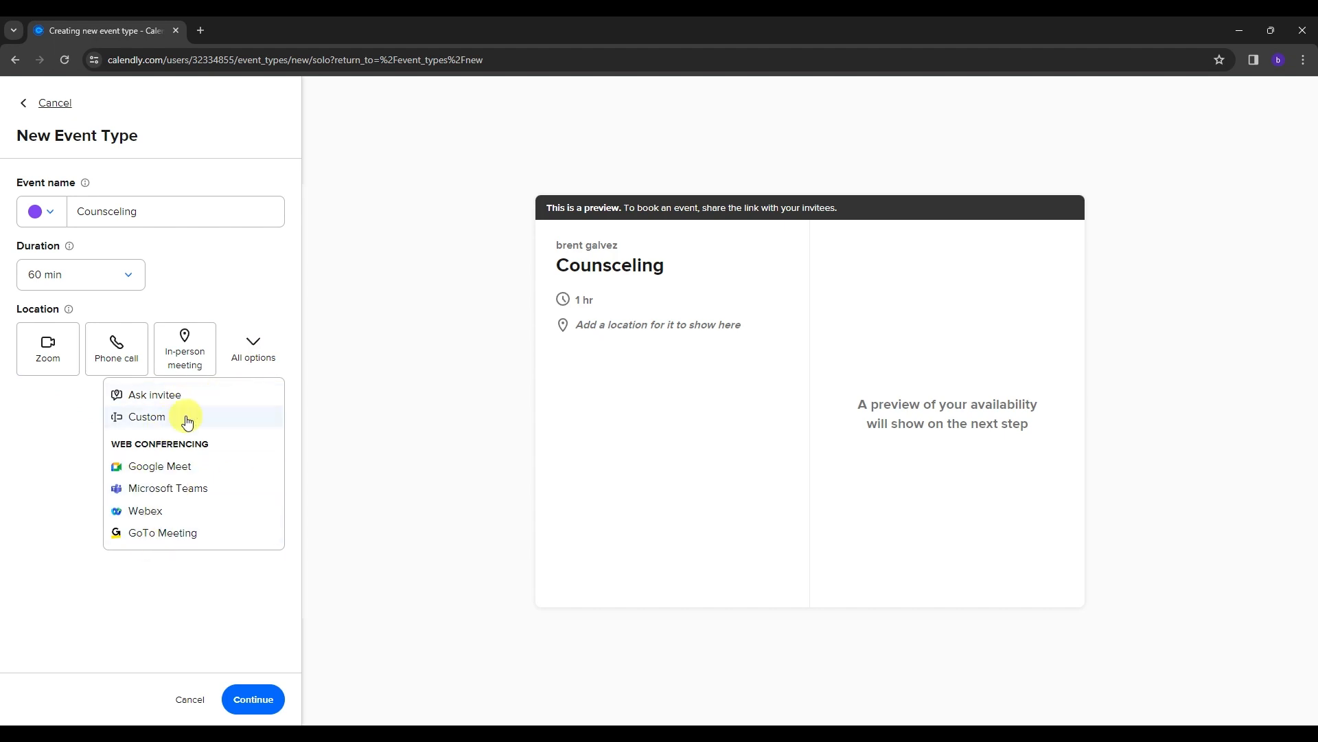
left_click(195, 464)
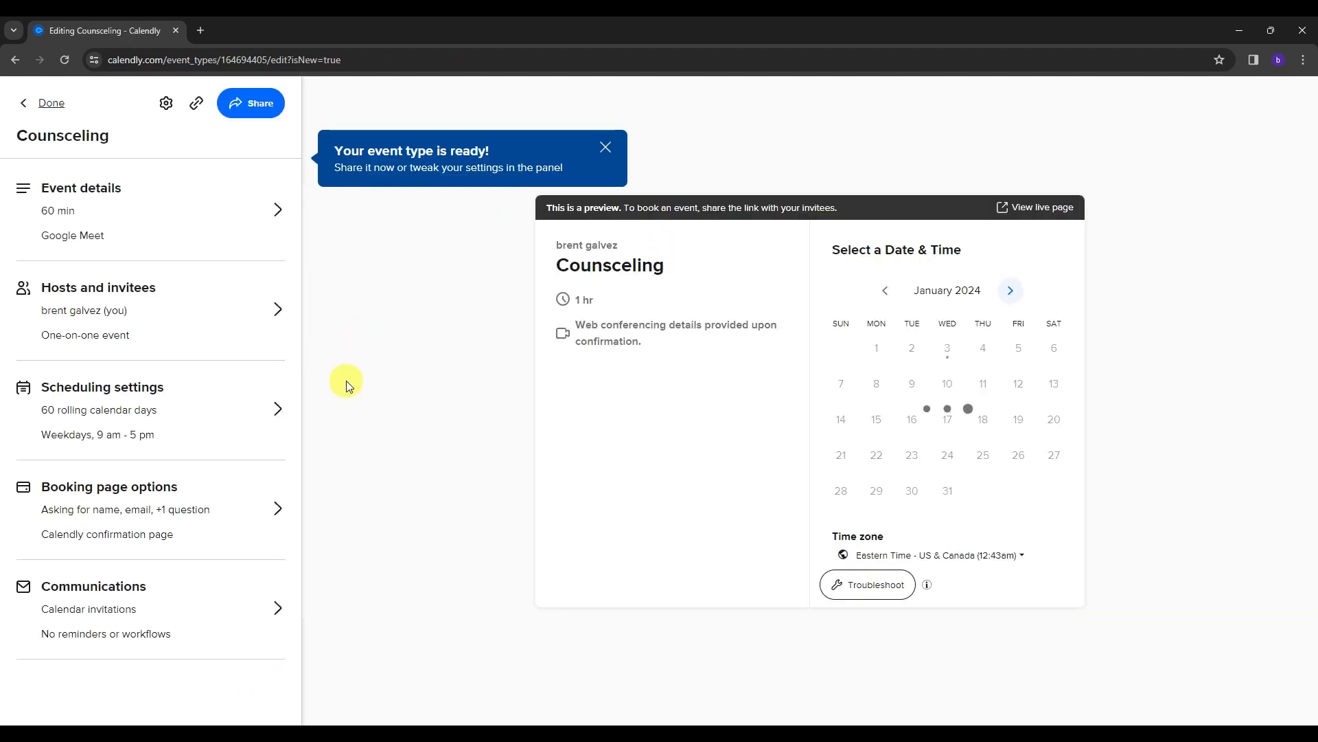
Add a description of mental health counseling as a confidential and supportive space to the event details, and save it.
left_click(212, 218)
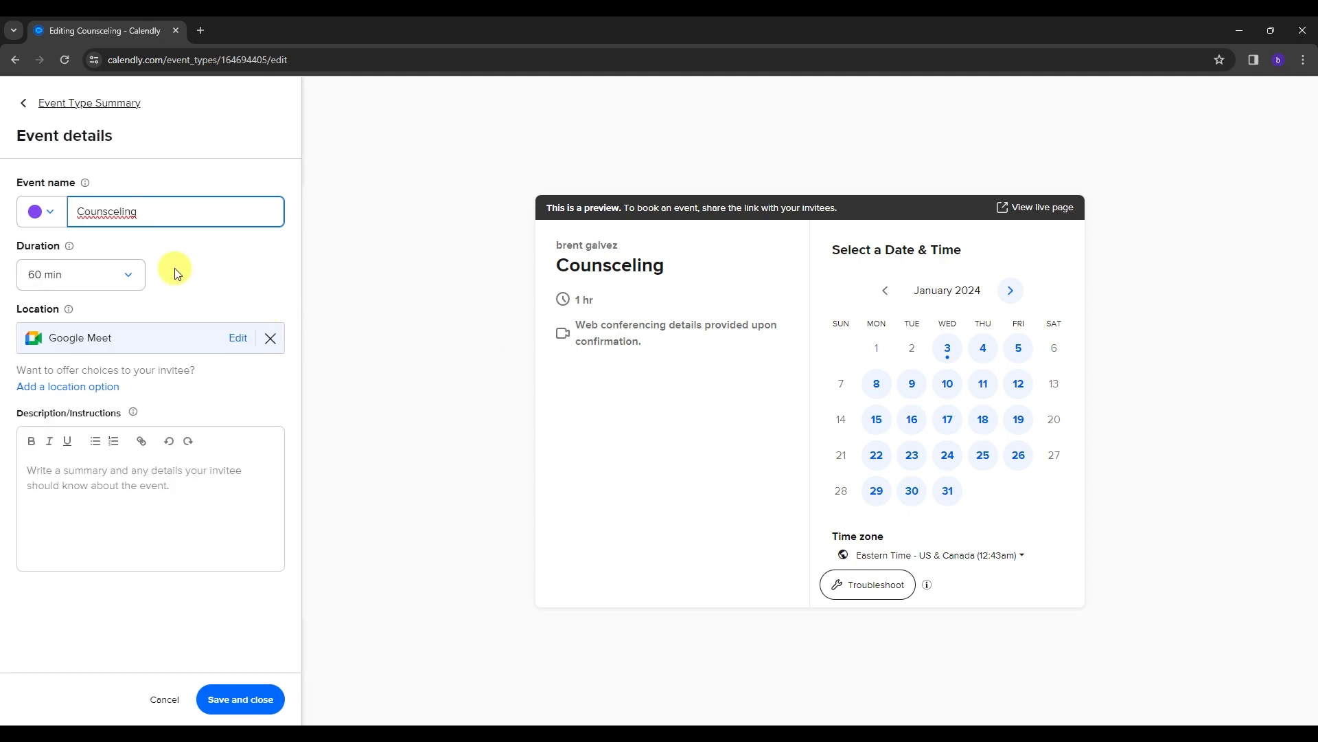
left_click(41, 488)
type("Counseling for mental health provides a confidential and supportive space where individuals can explore and address their emotional challenges with a trained professional to promote well-being and personal growth.")
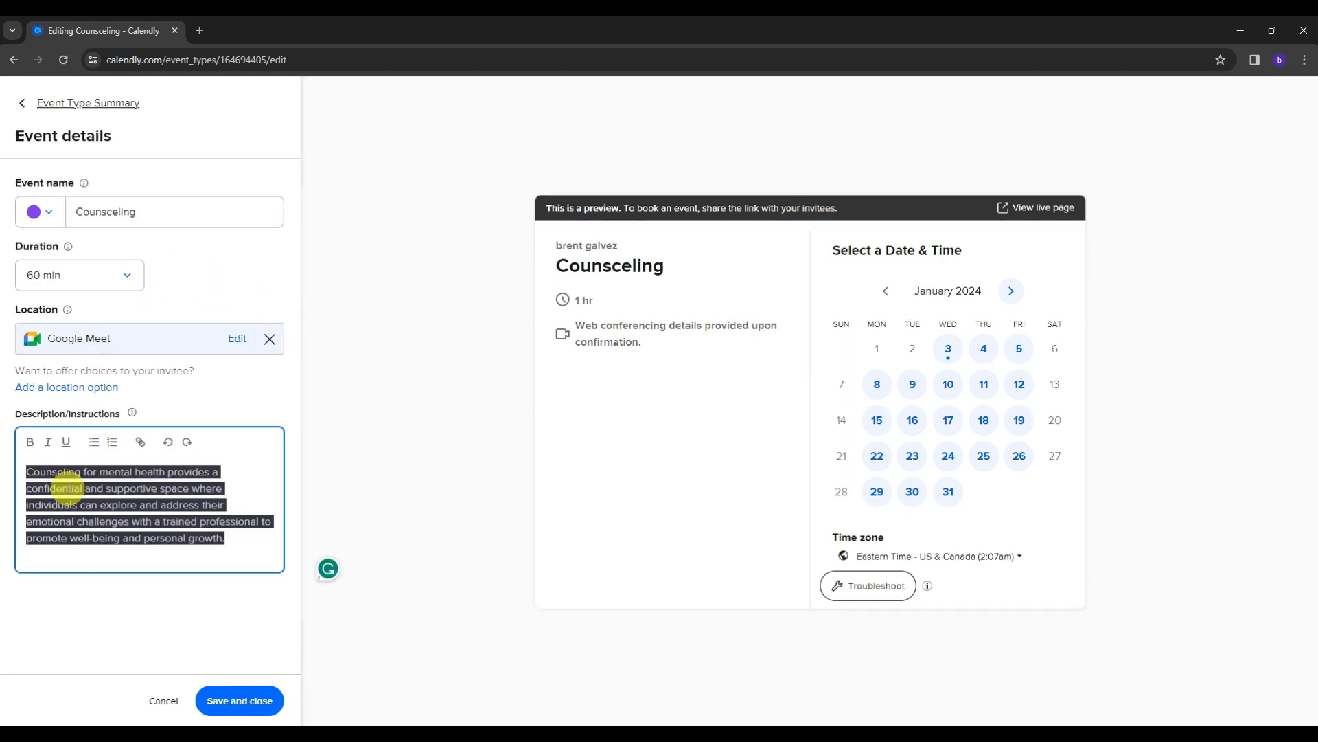
left_click(628, 513)
left_click(195, 508)
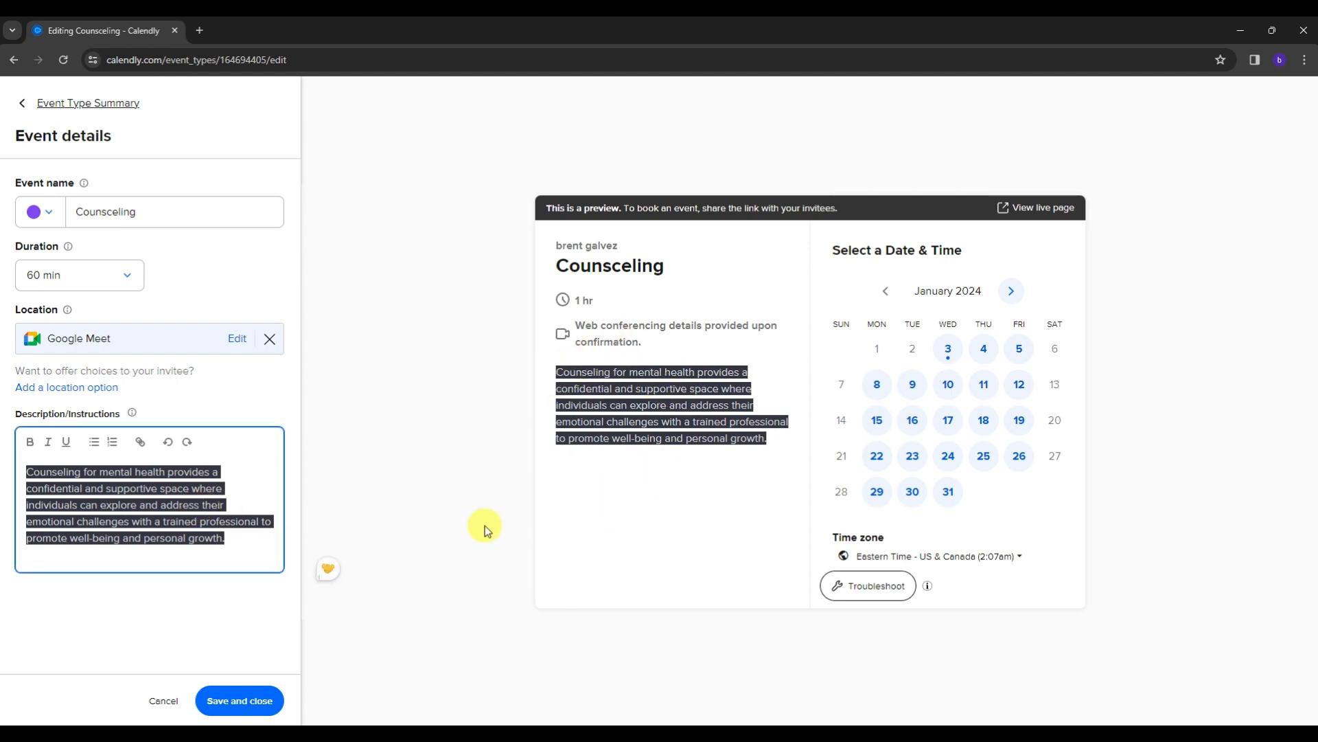
left_click(247, 711)
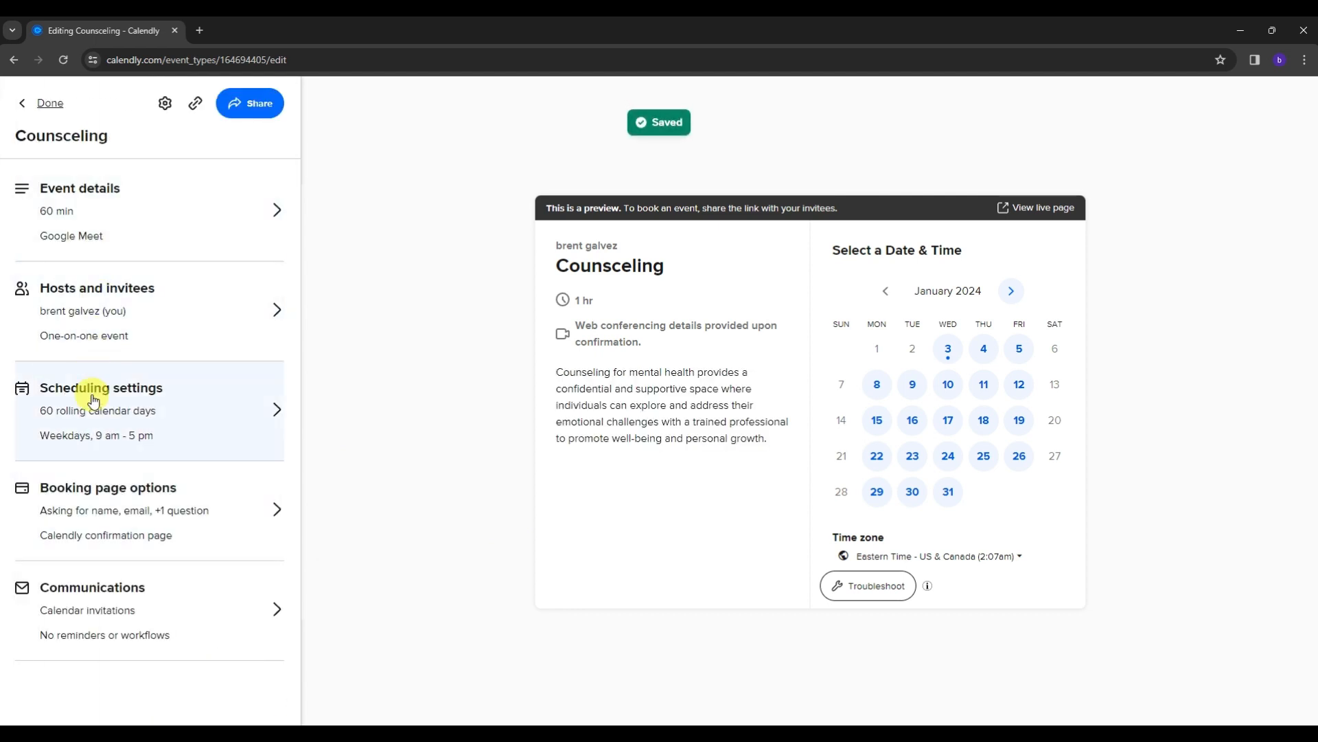
In the scheduling settings, let invitees schedule up to 30 calendar days into the future.
left_click(138, 421)
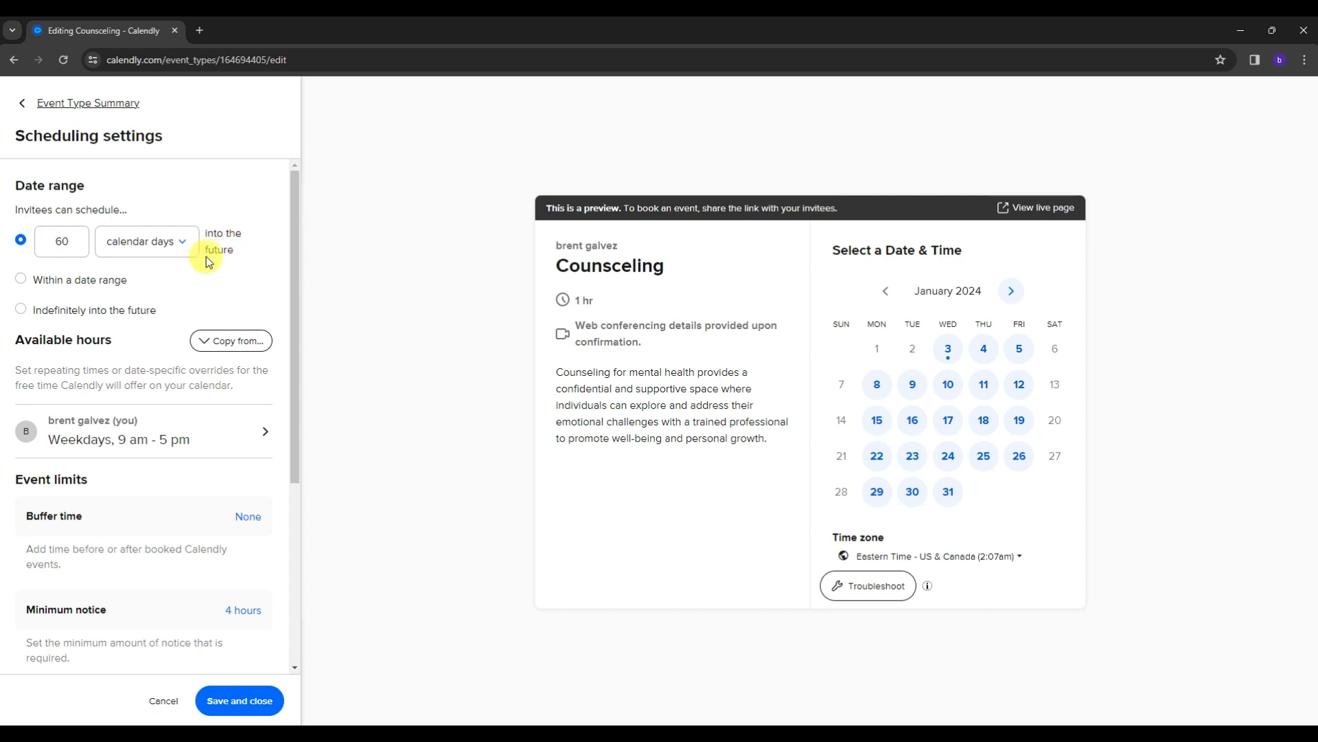
left_click(65, 242)
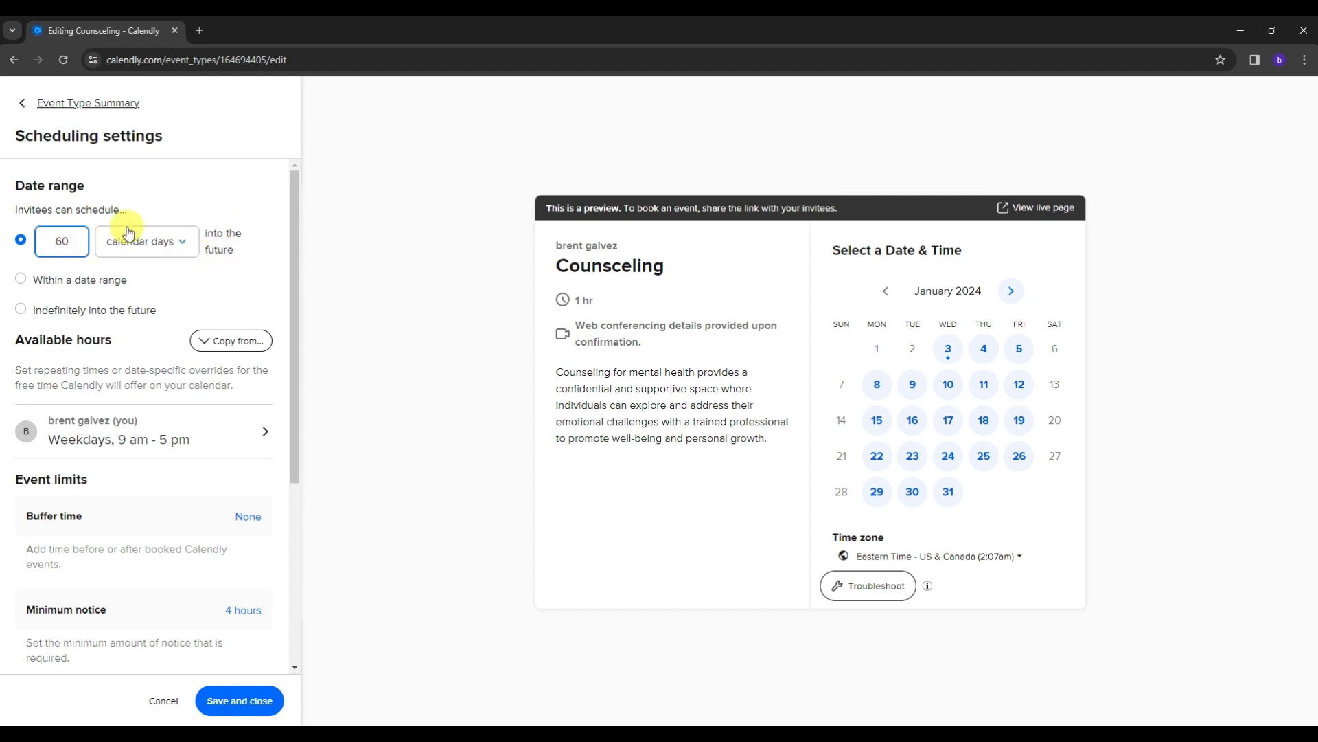
key("BackSpace")
key("BackSpace")
type("30")
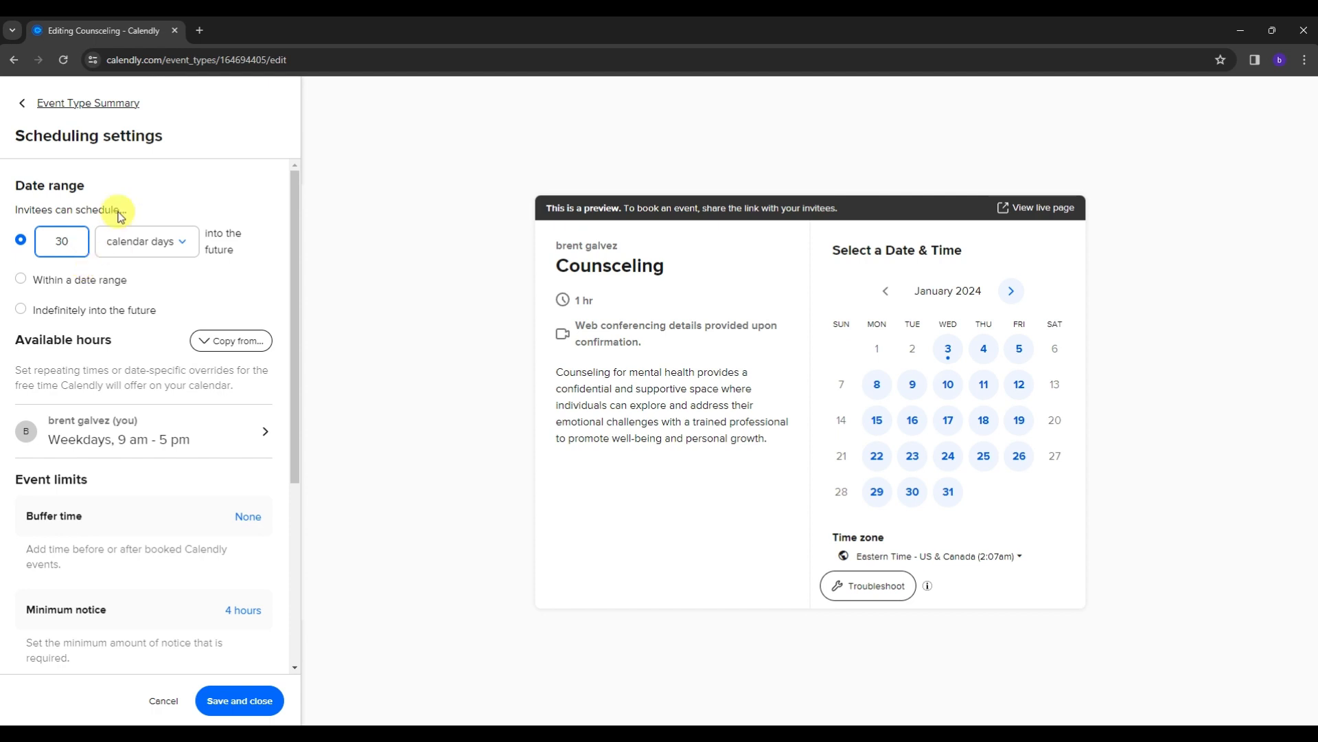
Review the host's weekly available hours, save the scheduling settings and return to the event type summary.
scroll(178, 268, "down", 2)
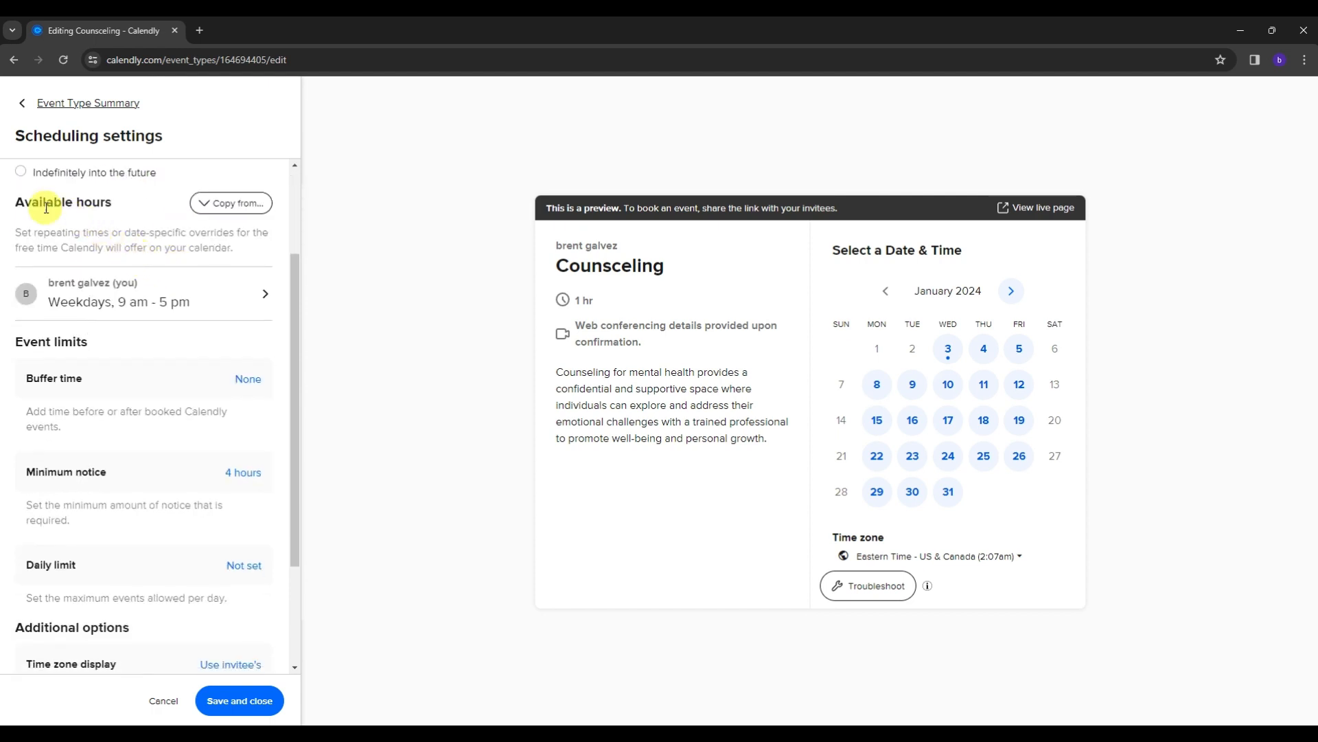
left_click(250, 296)
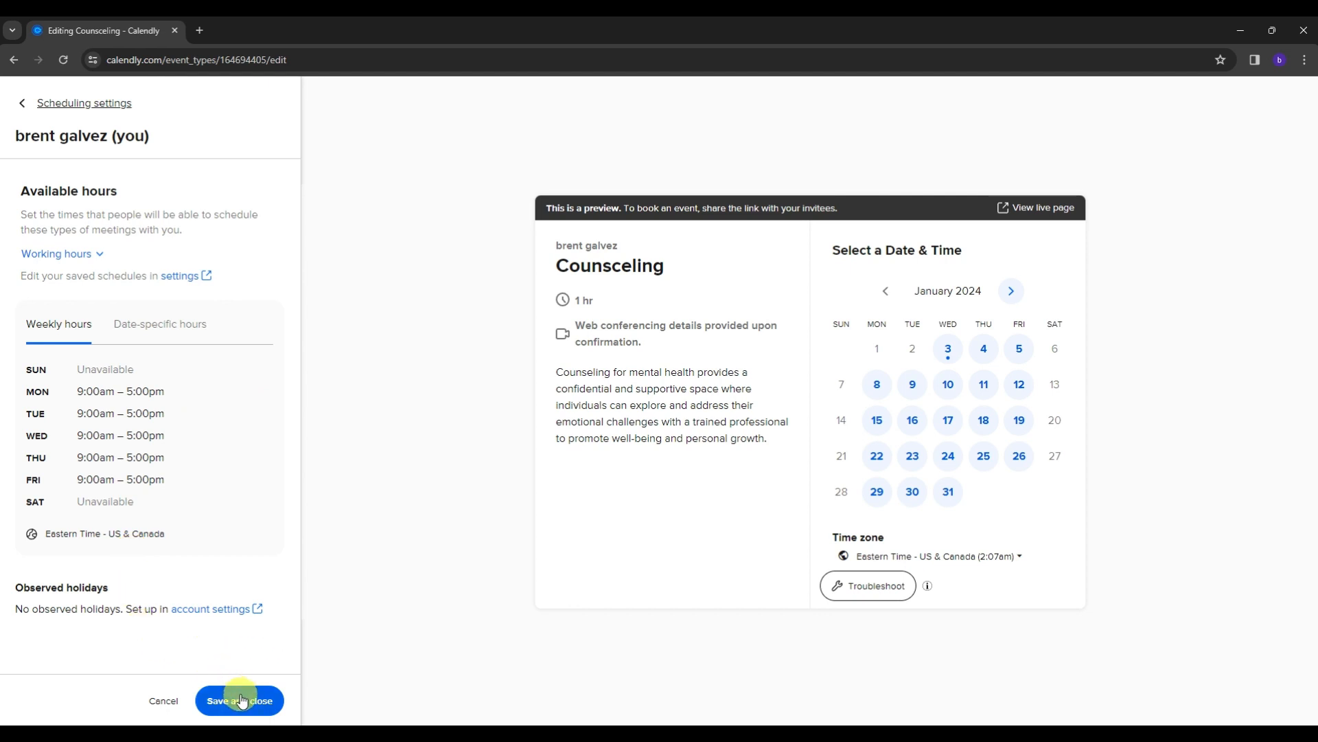
left_click(267, 689)
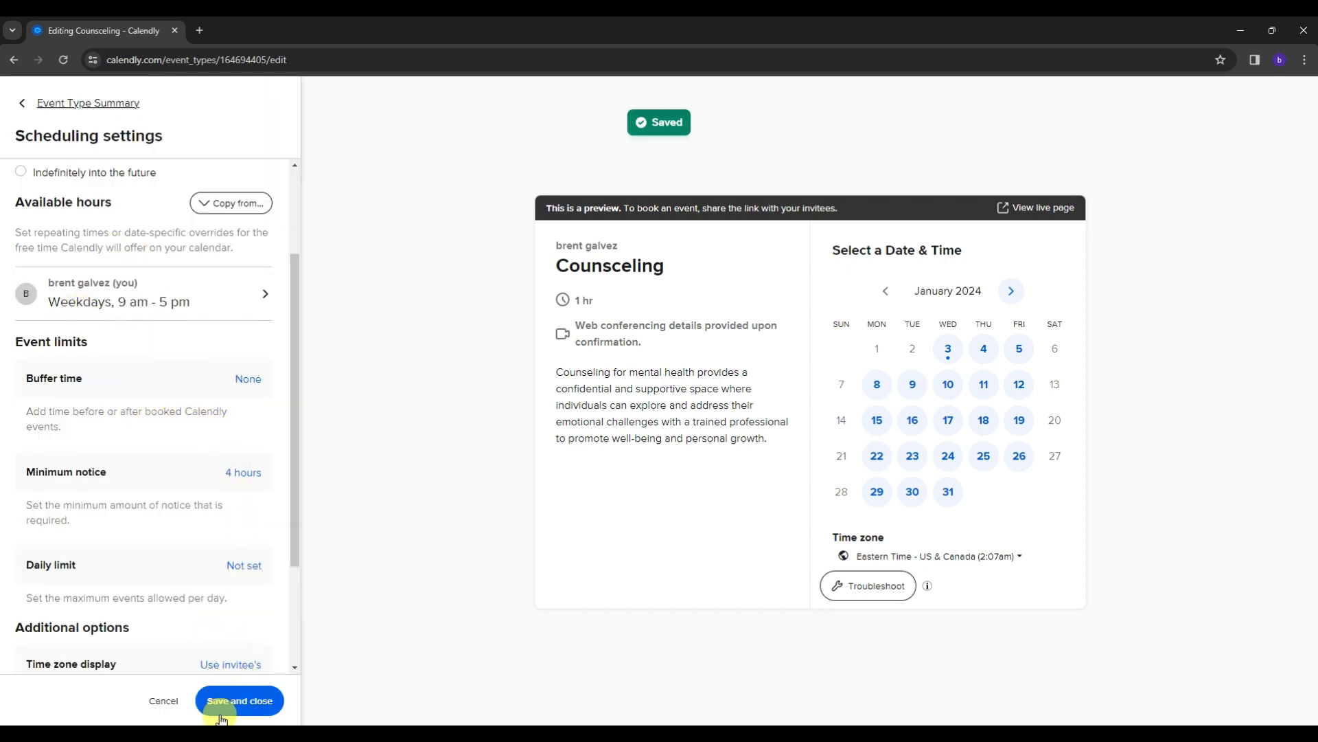
left_click(20, 109)
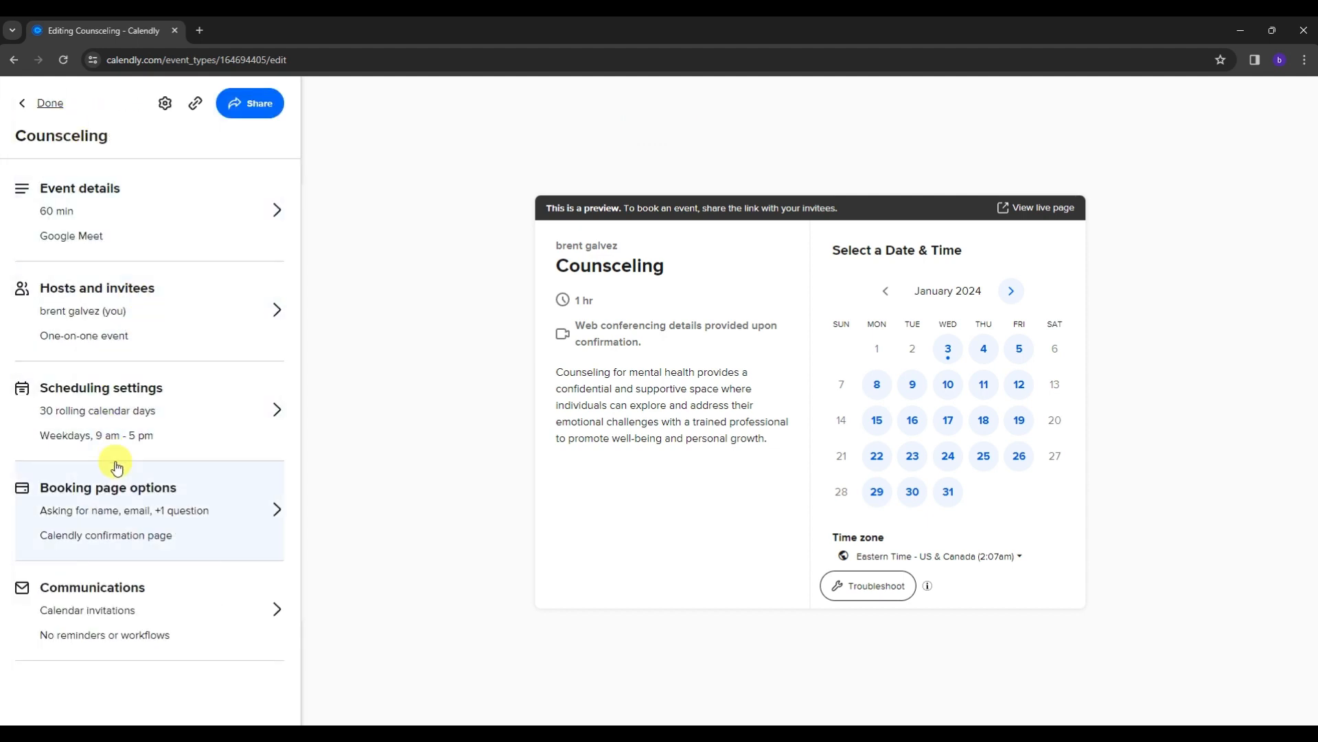
Review the booking page's event link, invitee questions and after-booking options, then save and close with the Calendly confirmation page kept.
left_click(172, 460)
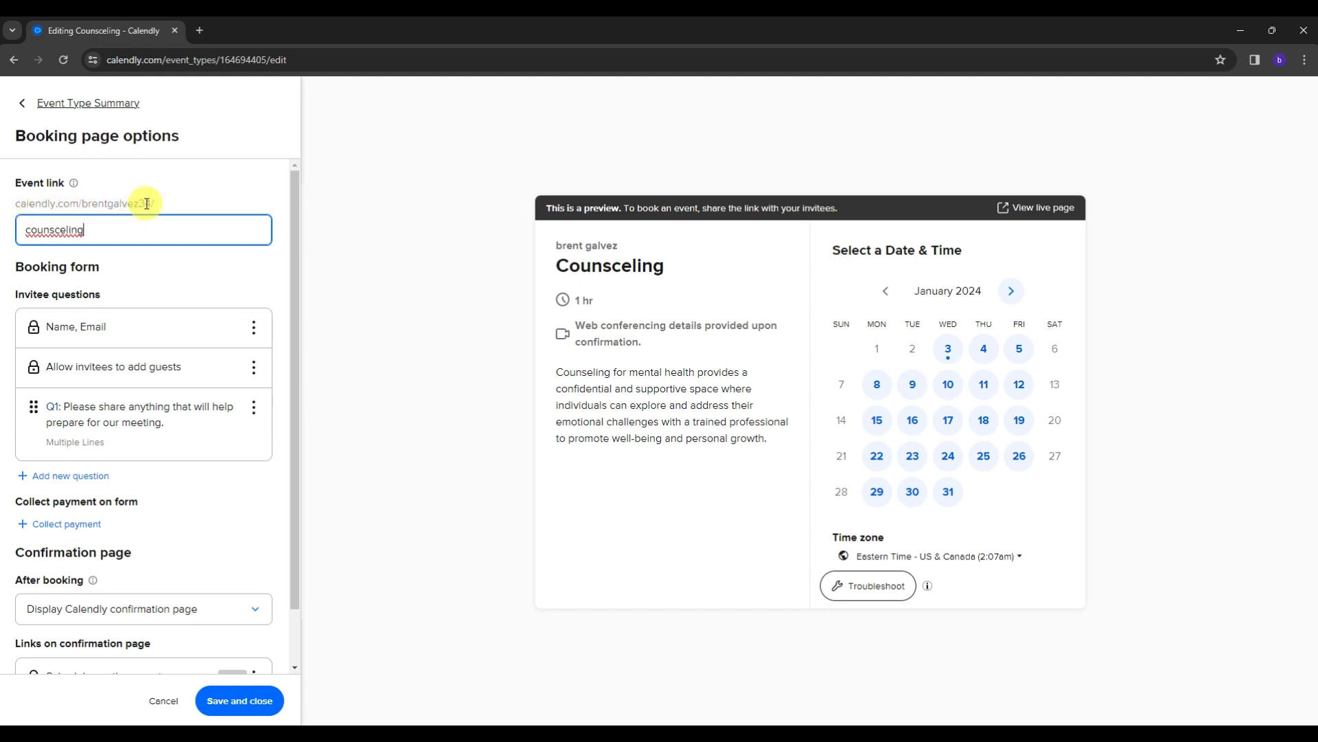
key("ctrl+a")
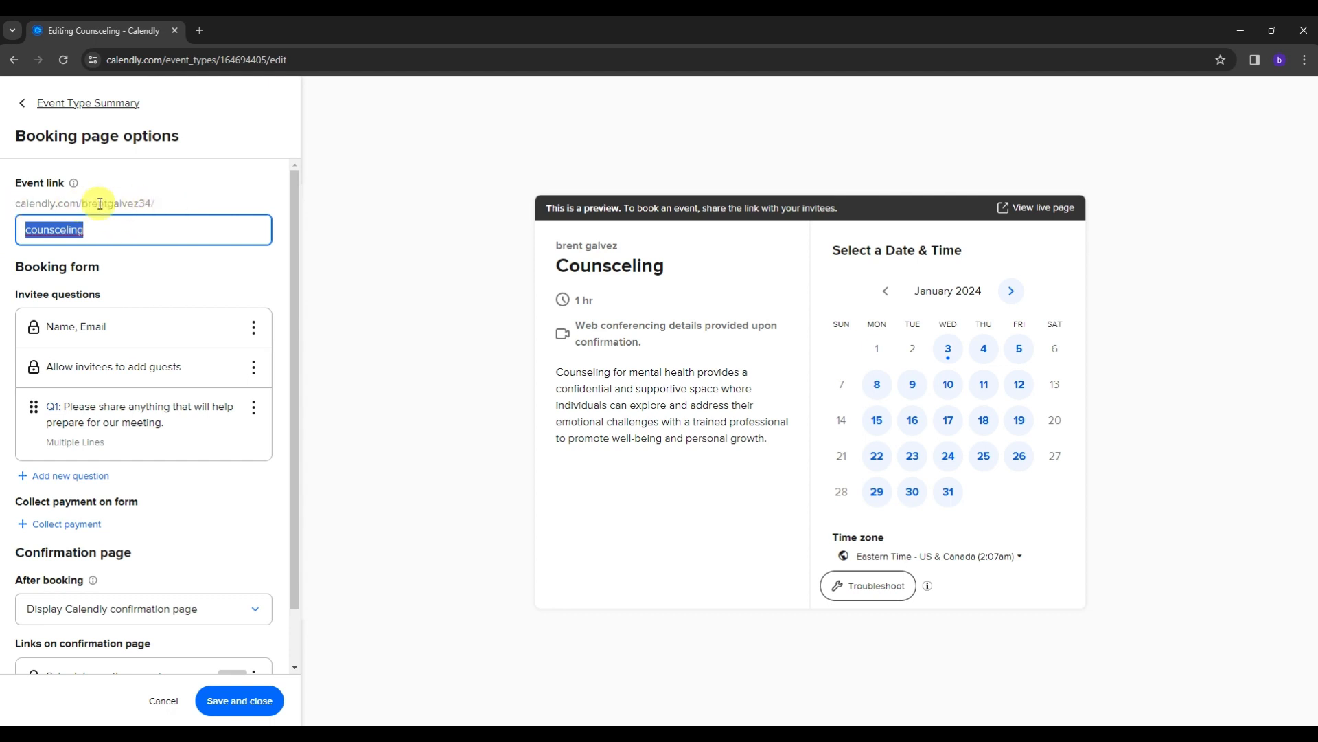
left_click(100, 265)
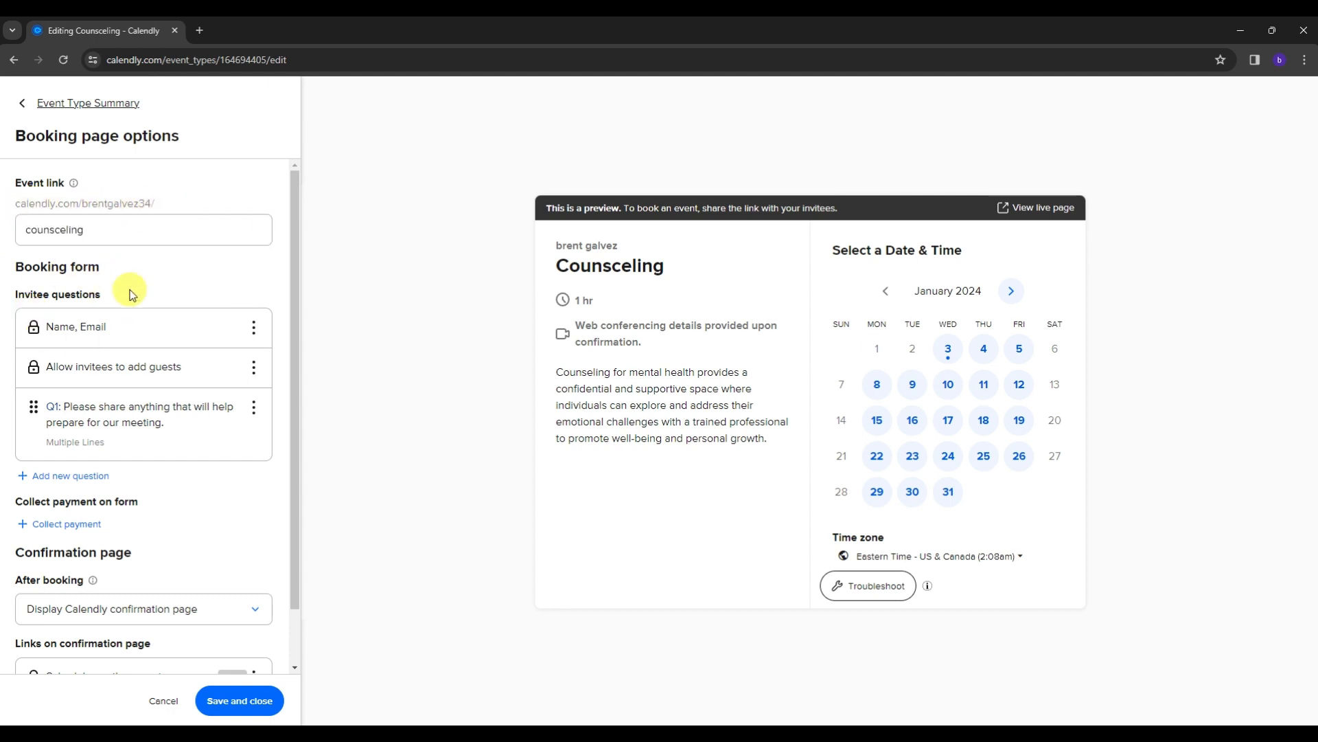
scroll(126, 300, "down", 1)
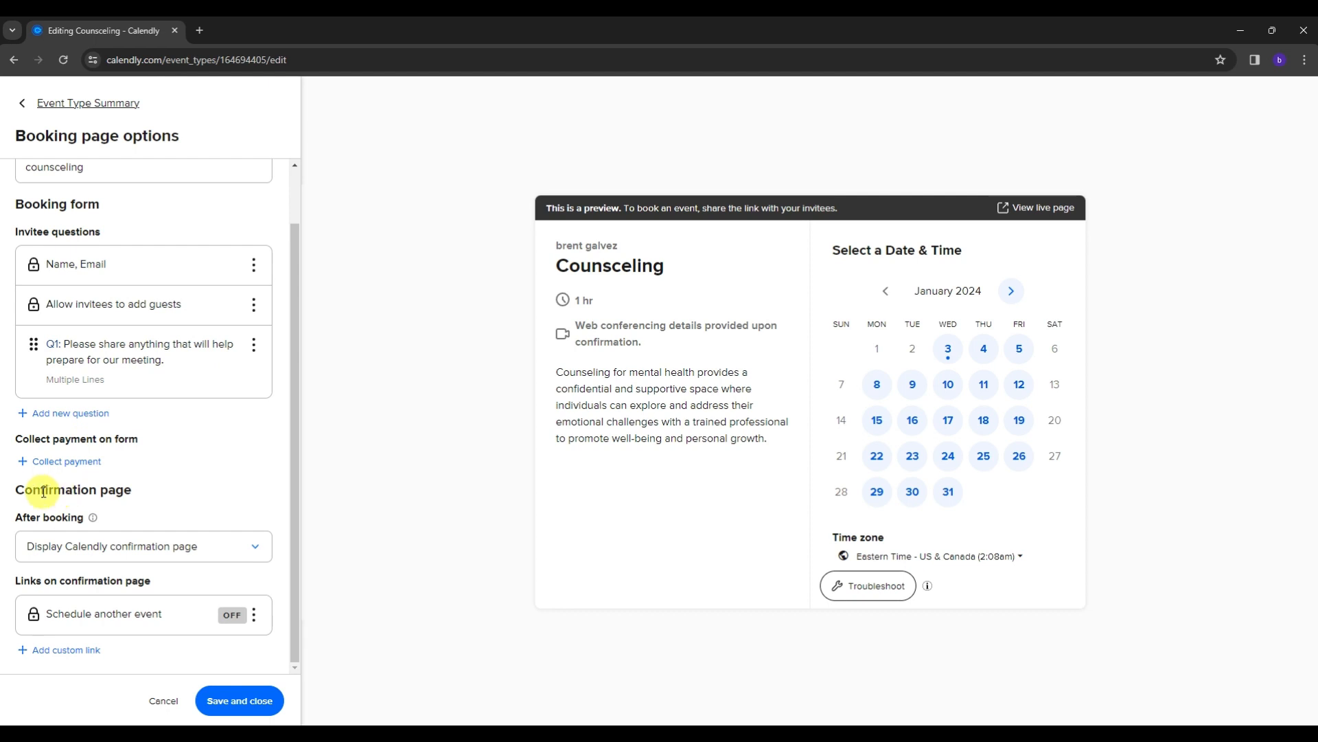
left_click_drag(41, 489, 96, 504)
left_click(96, 505)
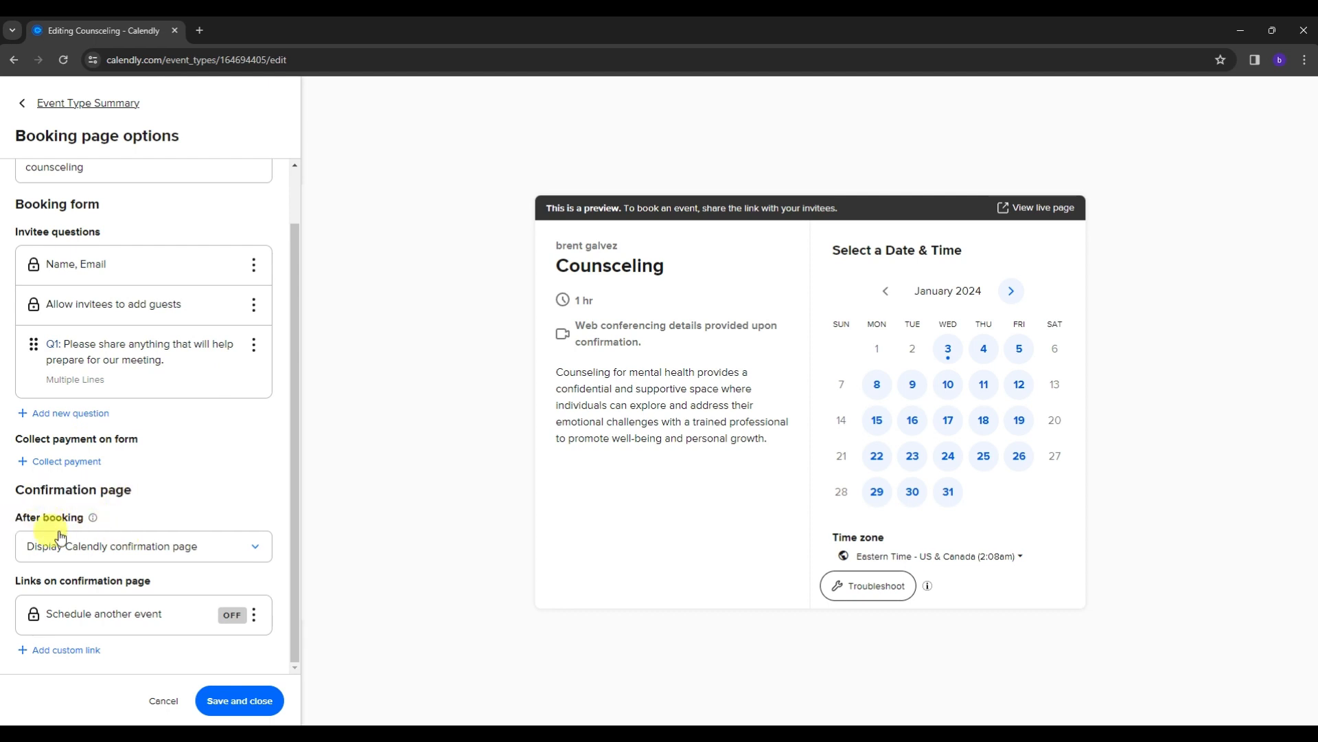
left_click(148, 552)
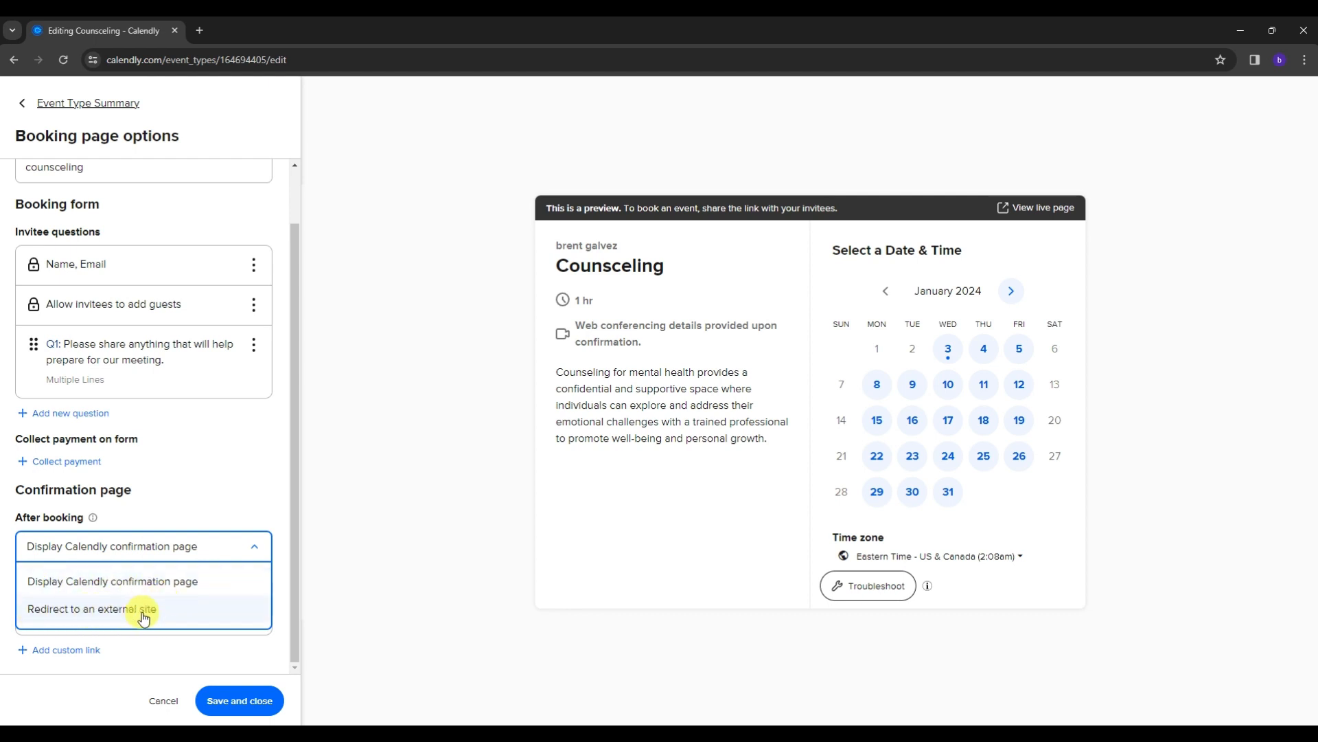
left_click(241, 547)
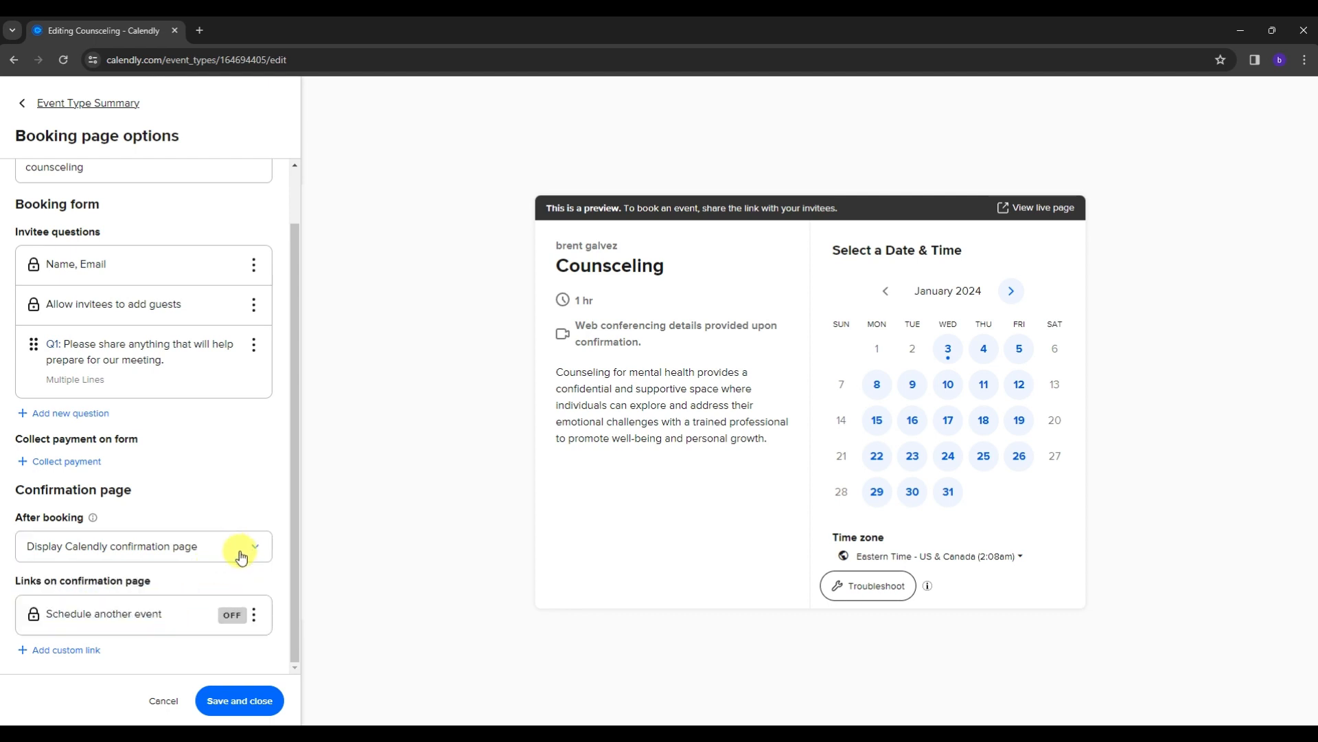
left_click(225, 700)
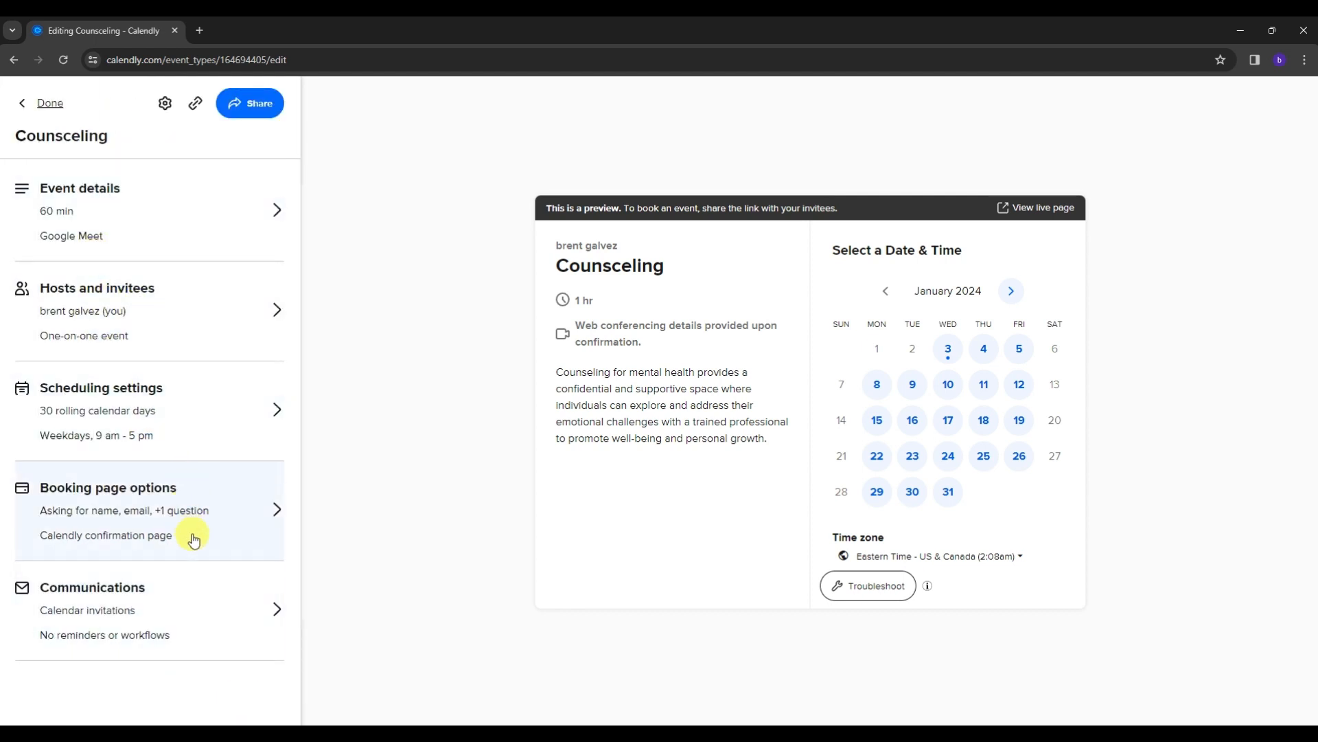
Review the event's Communications notifications, including the email reminder options and the Workflows page, then save and close them.
left_click(188, 580)
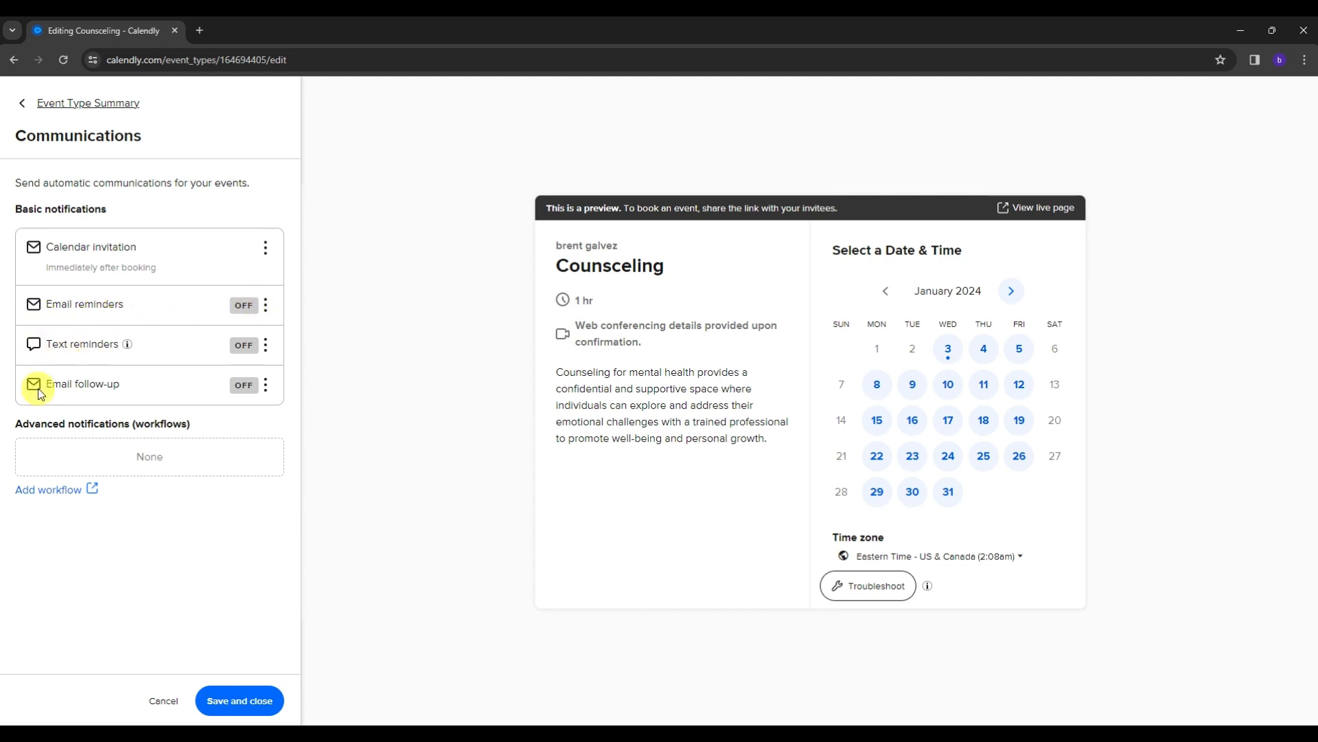
left_click(266, 306)
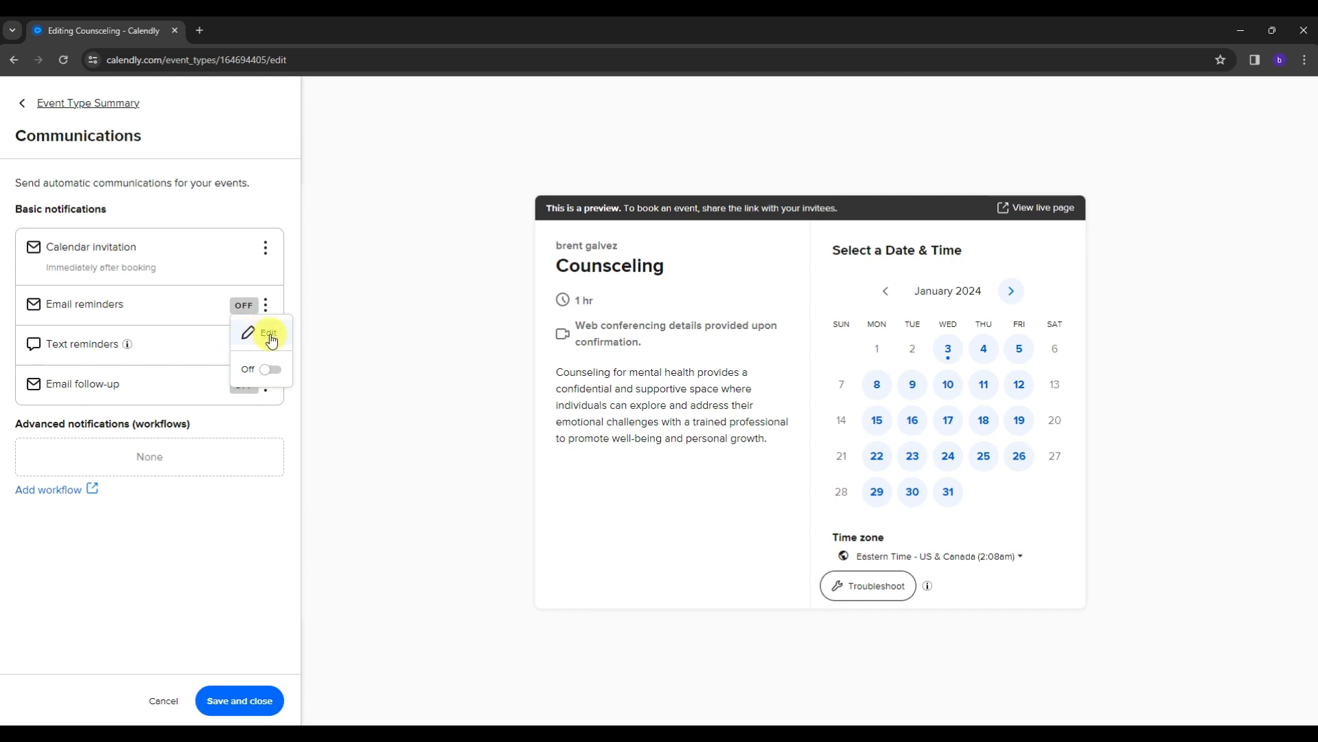
left_click(39, 490)
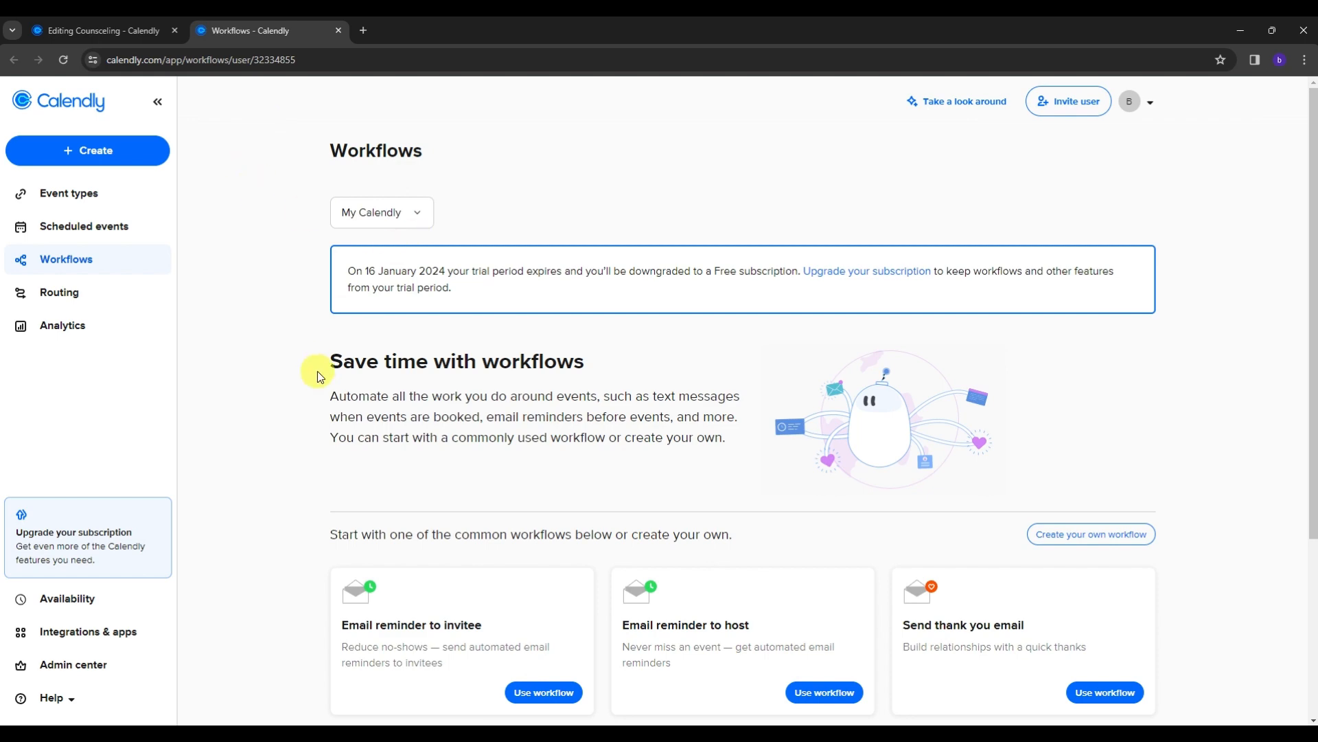
scroll(357, 385, "down", 3)
scroll(480, 357, "up", 3)
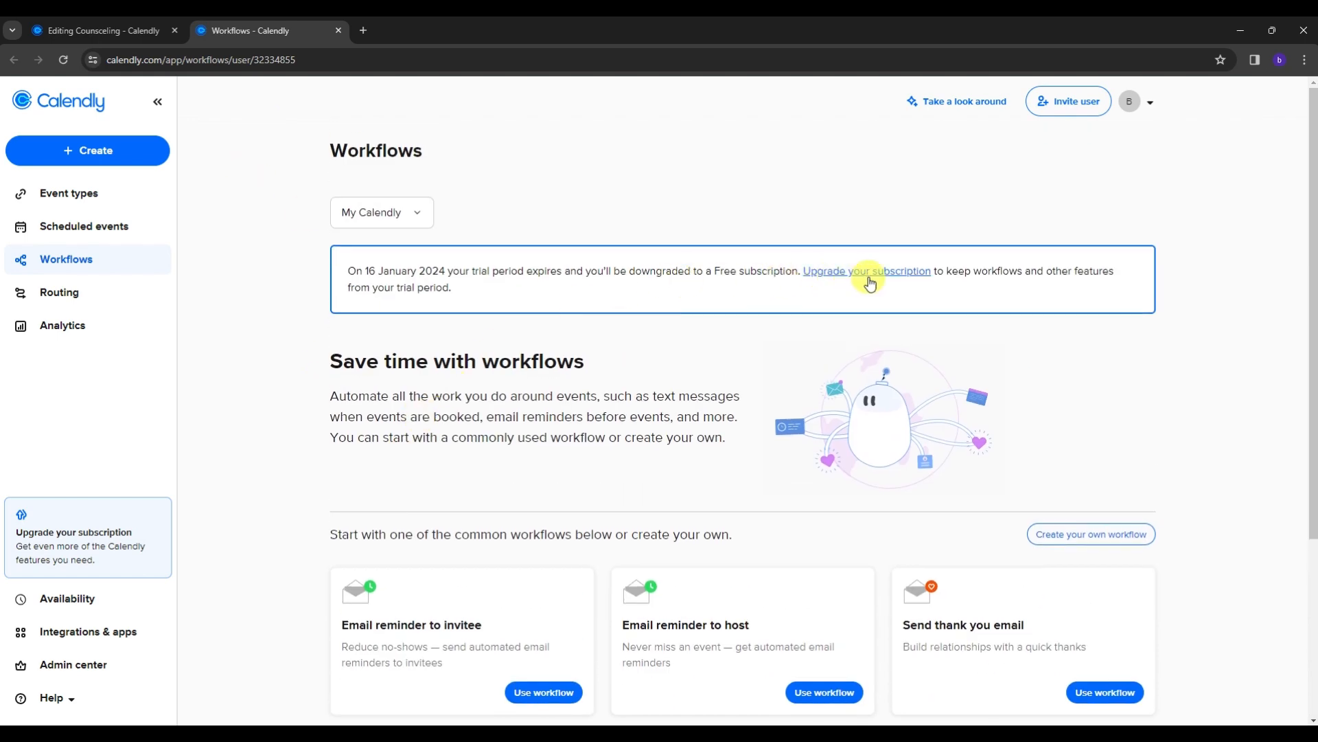
left_click(116, 31)
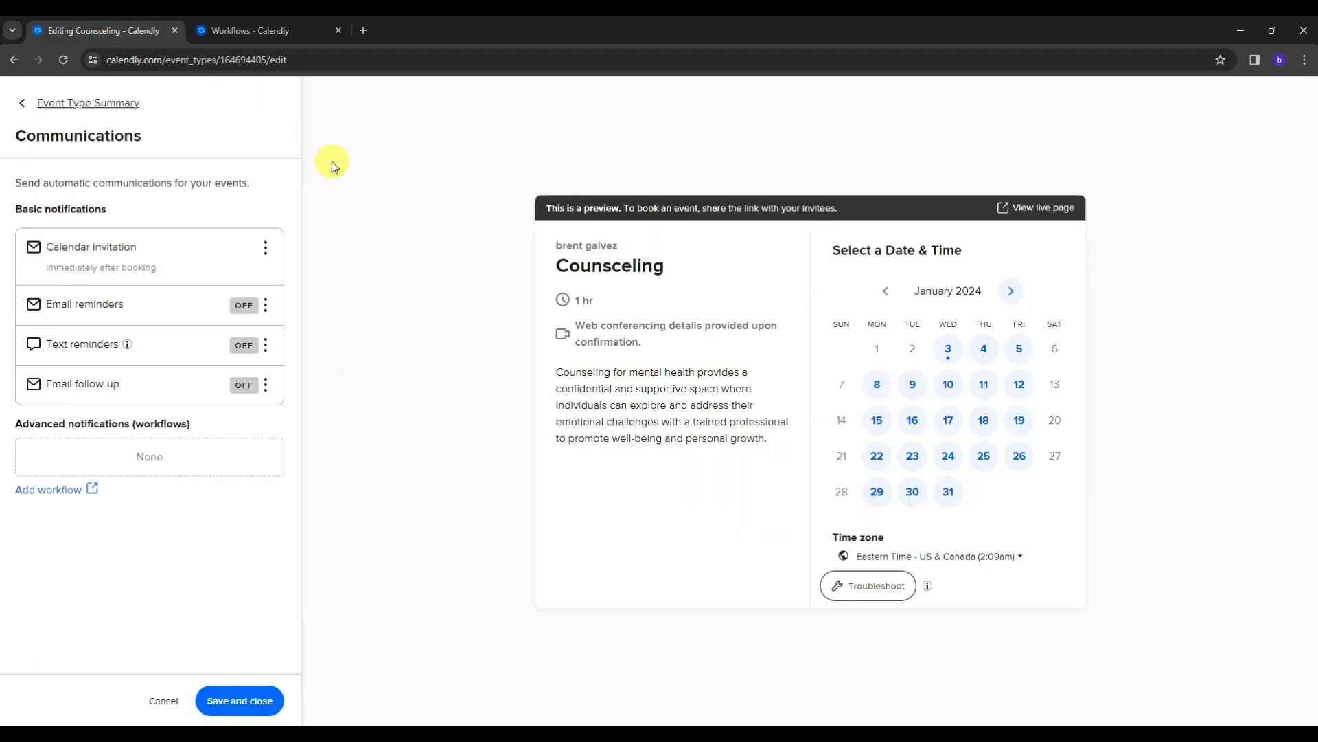
left_click(241, 701)
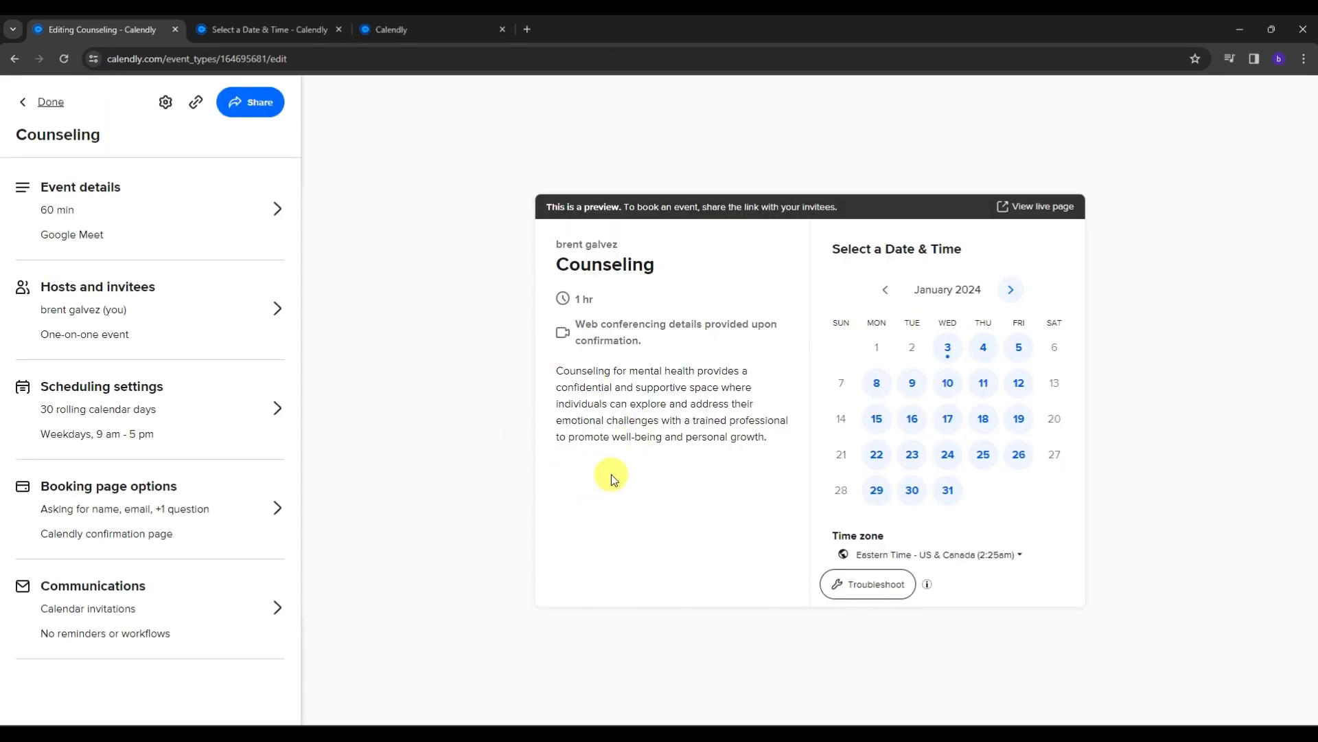
Copy the Counseling event's scheduling link from its sharing options and close the dialog.
left_click(255, 101)
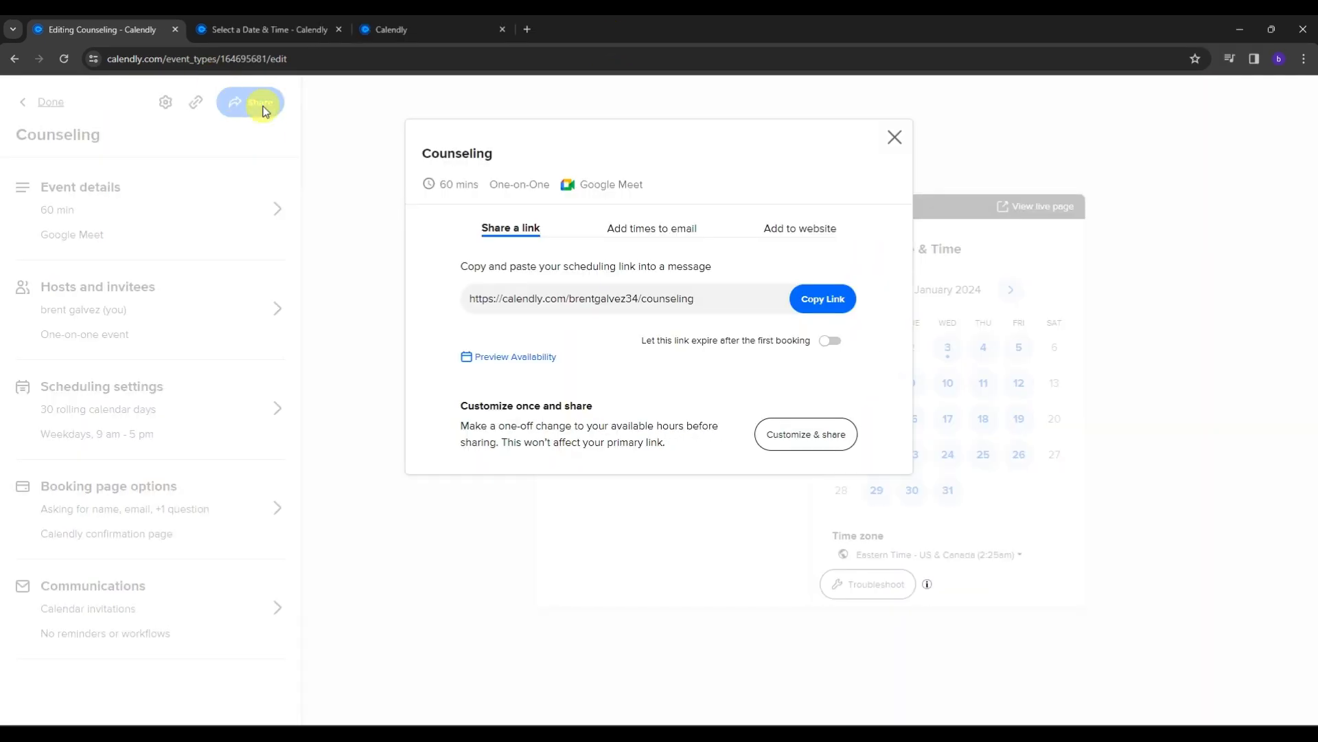
left_click(833, 307)
left_click(894, 138)
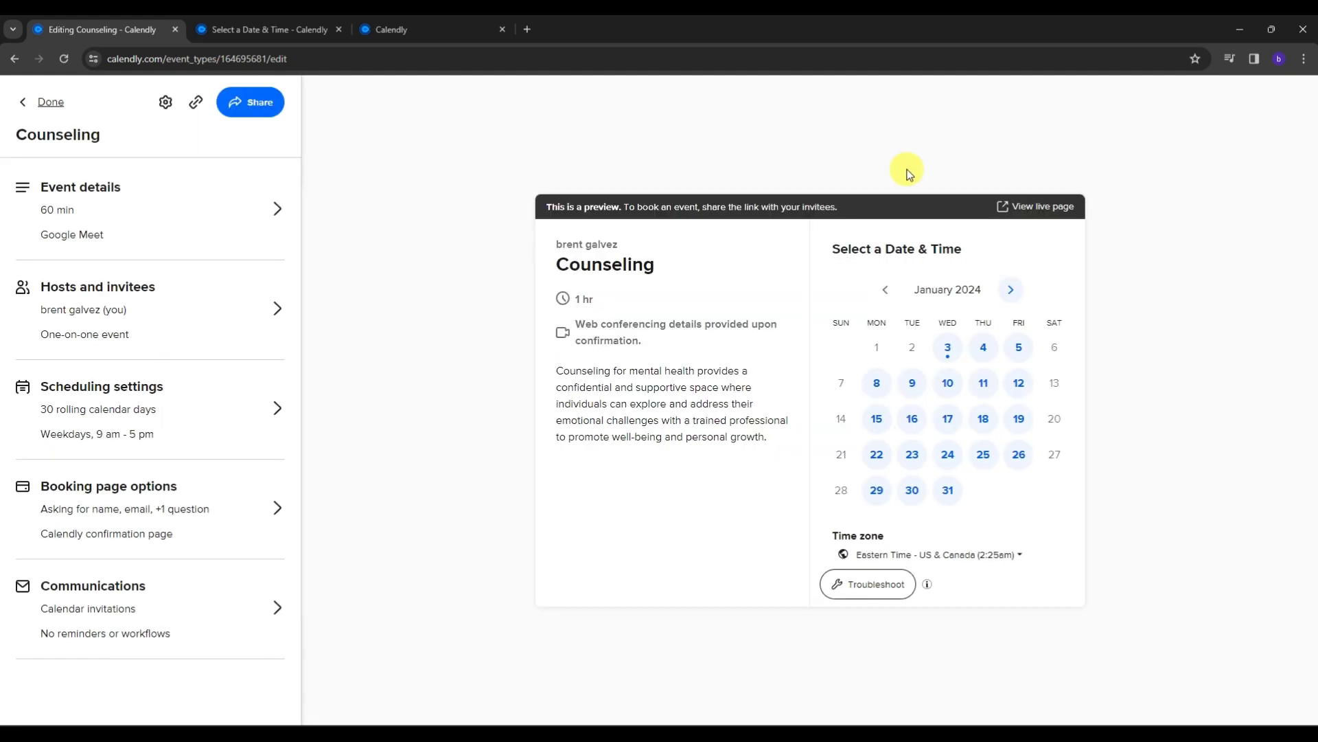